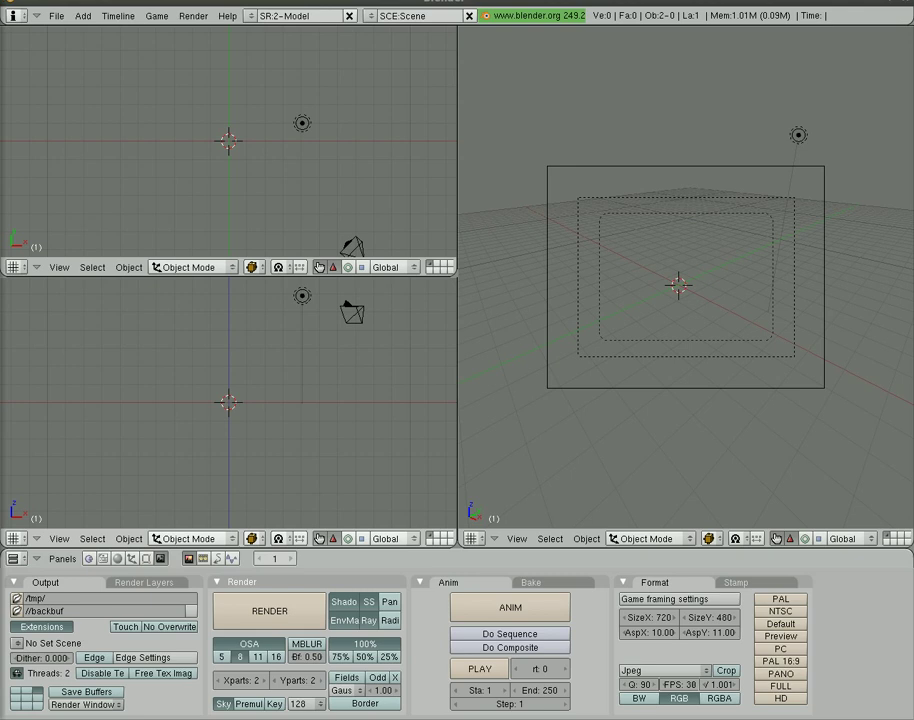
Step: Bring up the Blending Online 'Using Text in the Game Engine' tutorial in Firefox
{"action": "key", "text": "alt+Tab"}
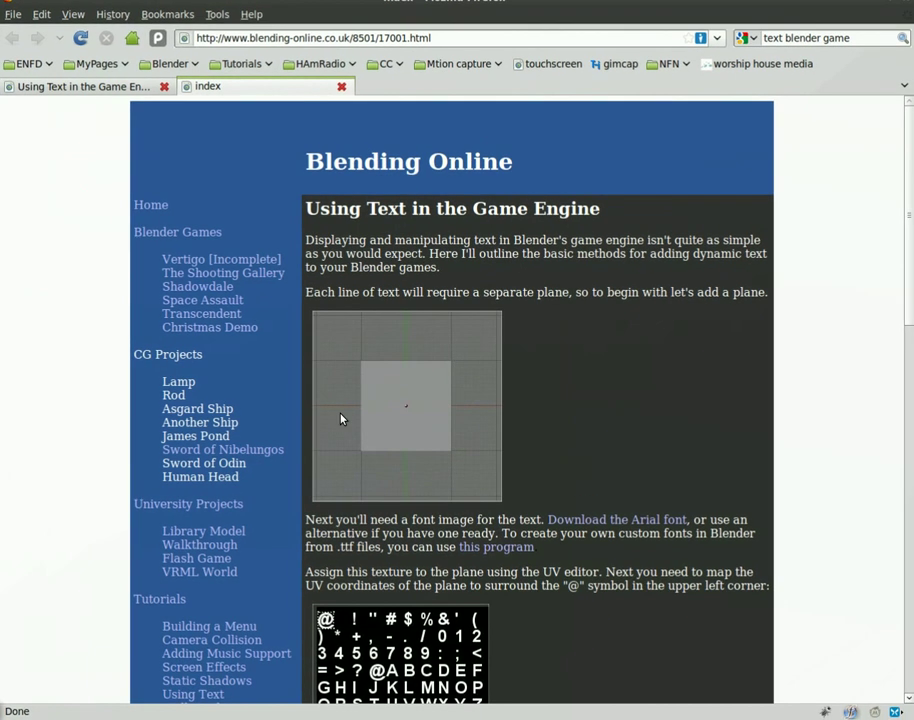
Step: Glance at the BlenderNation text article, return to the tutorial, and move Firefox aside to uncover Blender
{"action": "left_click", "coordinate": [106, 86]}
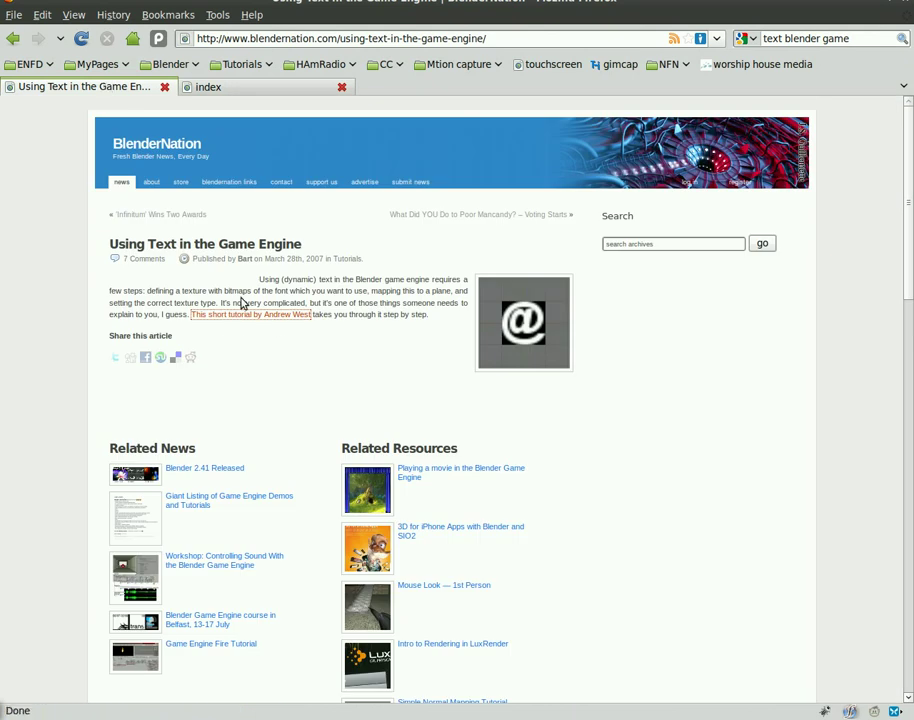
{"action": "middle_click_drag", "start_coordinate": [241, 300], "coordinate": [353, 347], "text": "super"}
{"action": "left_click", "coordinate": [231, 67]}
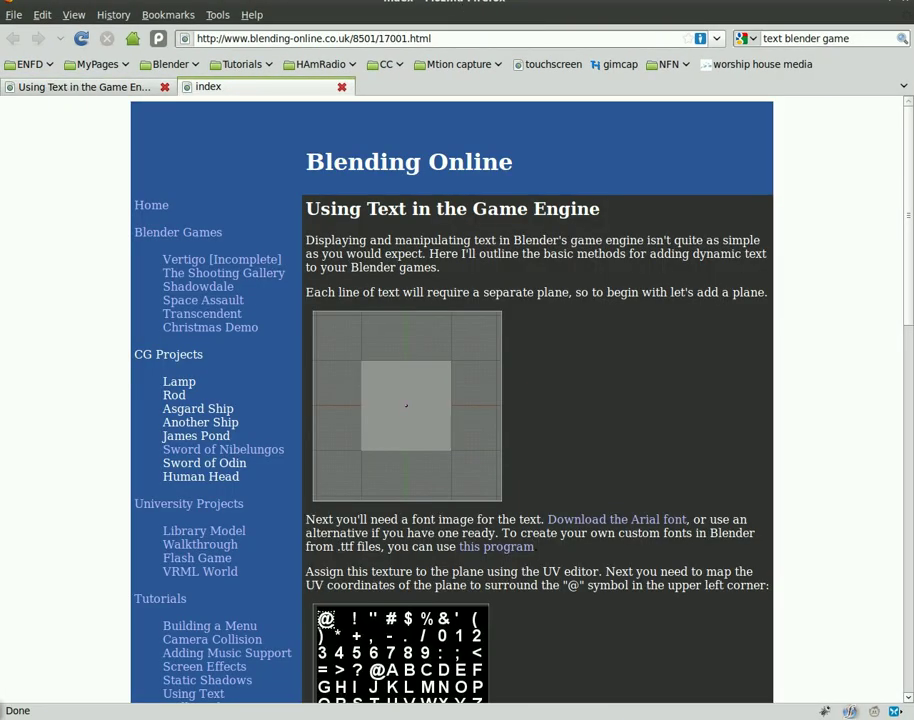
{"action": "left_click_drag", "start_coordinate": [460, 2], "coordinate": [0, 305]}
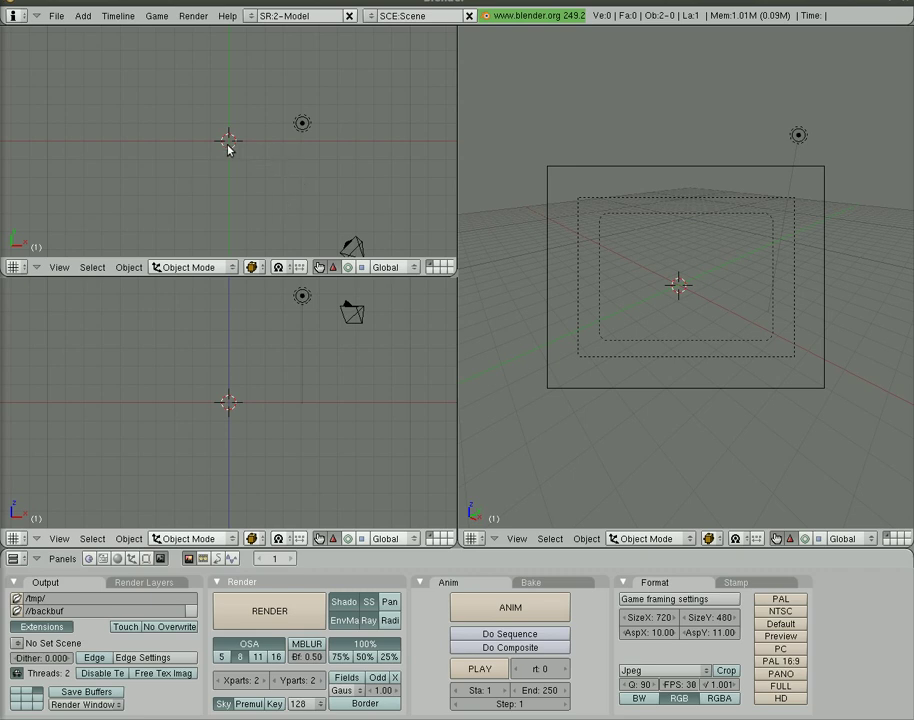
Step: Add a plane mesh at the 3D cursor and turn the lower-left view into a UV/Image Editor
{"action": "key", "text": "space"}
{"action": "mouse_move", "coordinate": [312, 145]}
{"action": "left_click", "coordinate": [403, 145]}
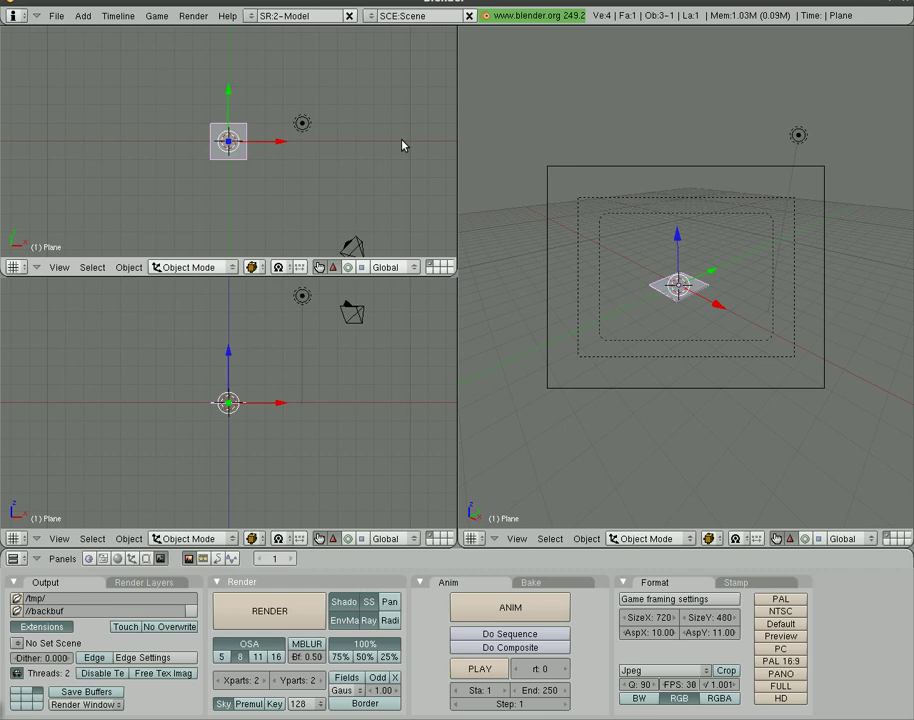
{"action": "left_click", "coordinate": [14, 538]}
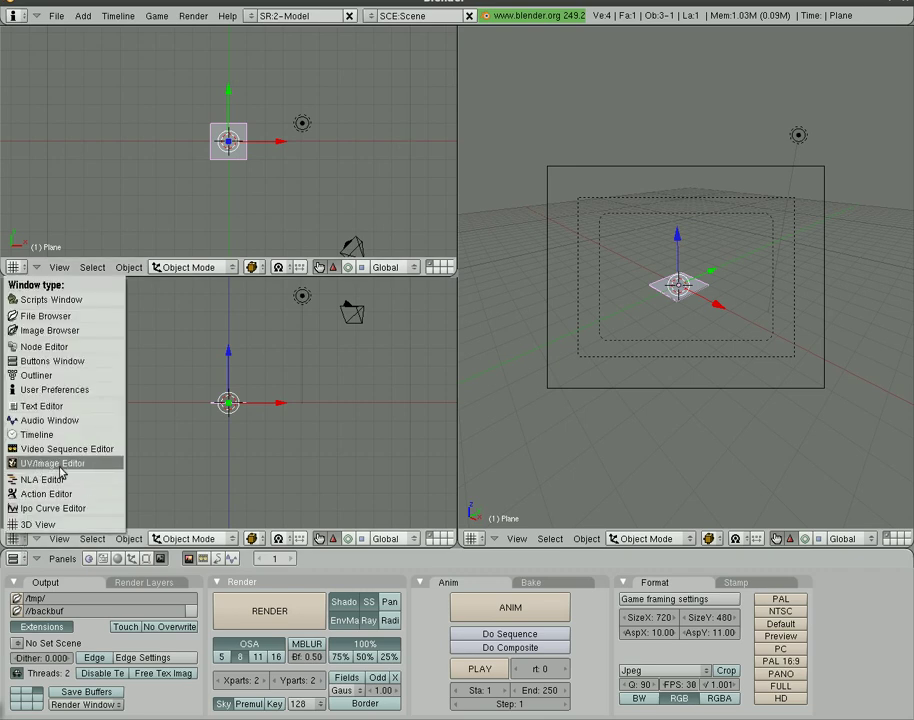
{"action": "left_click", "coordinate": [45, 464]}
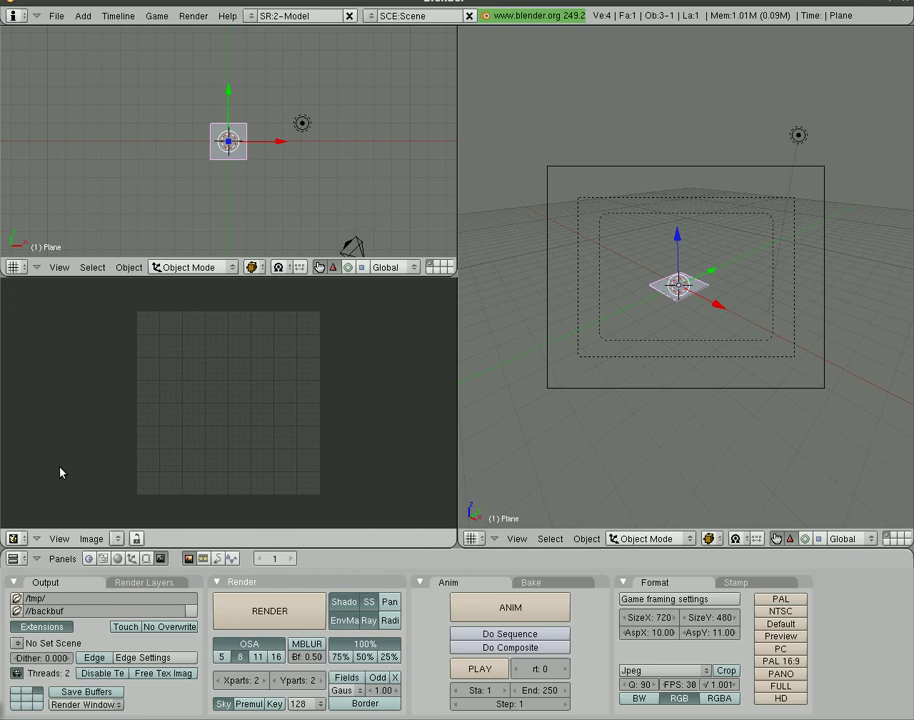
Step: Review the tutorial's font-image steps, get the arialbd.tga Arial font image, and minimise Firefox
{"action": "key", "text": "alt+Tab"}
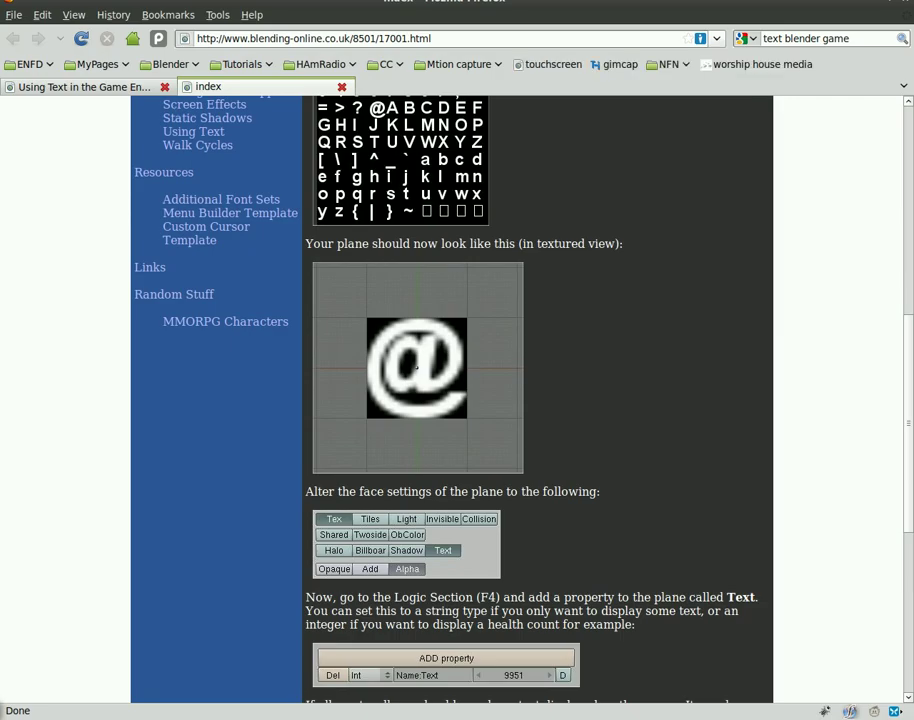
{"action": "scroll", "coordinate": [540, 261], "scroll_direction": "up", "scroll_amount": 6}
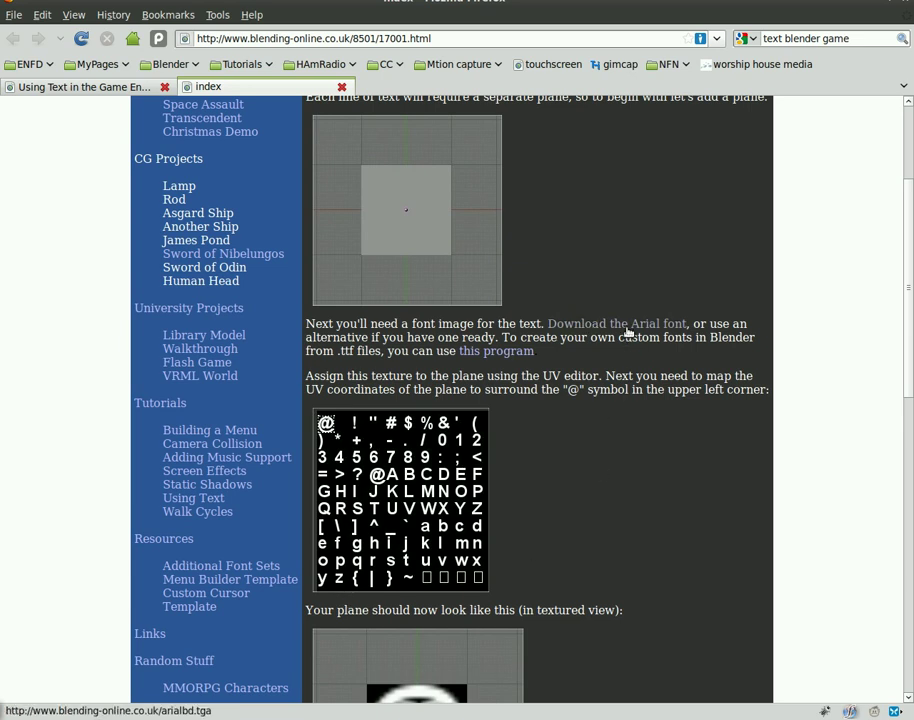
{"action": "left_click", "coordinate": [607, 324]}
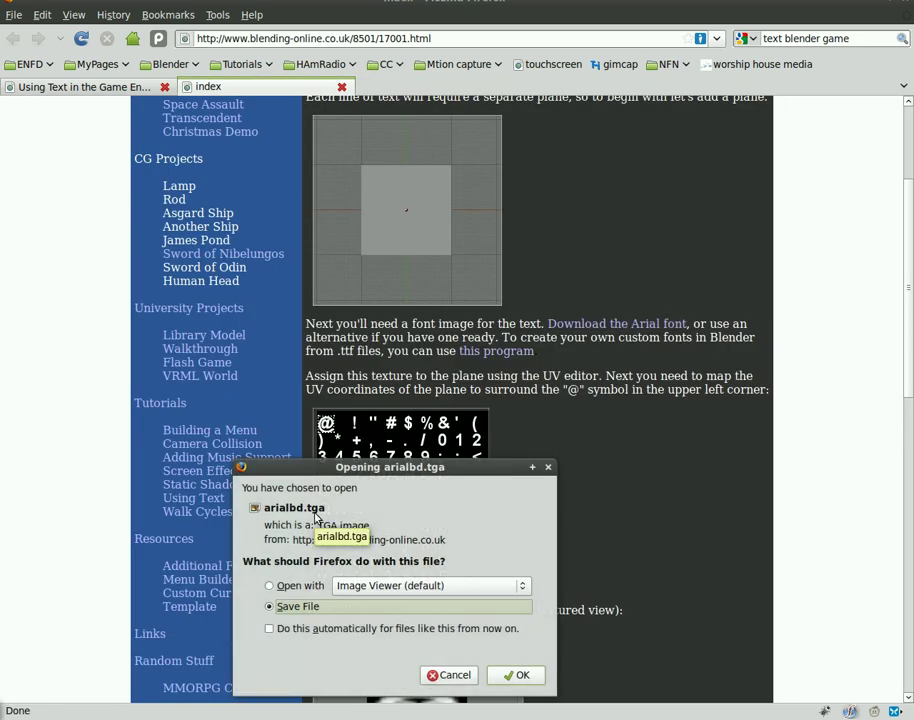
{"action": "left_click", "coordinate": [448, 675]}
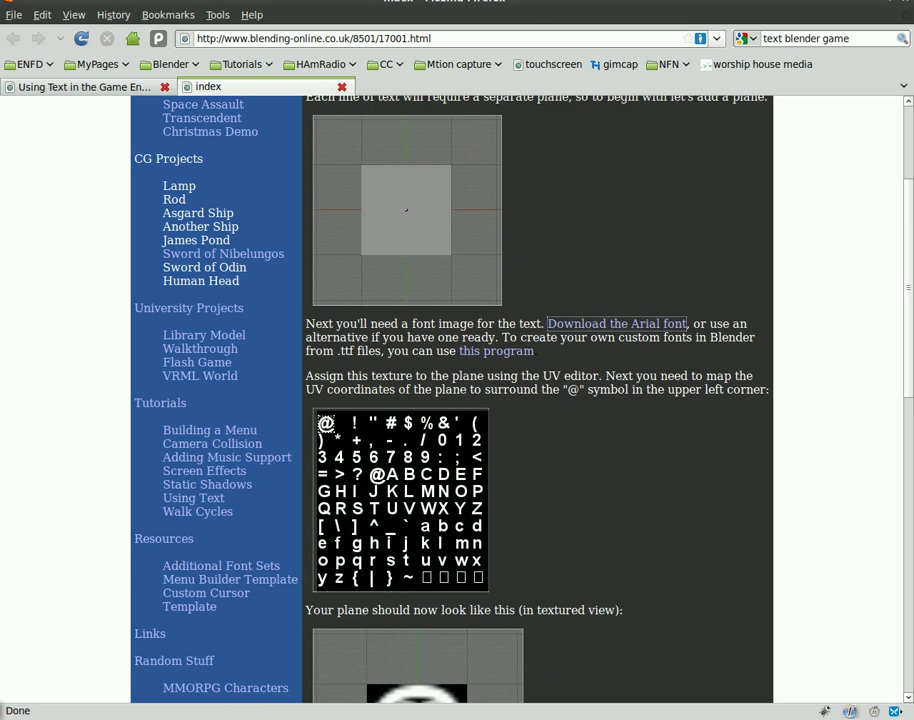
{"action": "double_click", "coordinate": [391, 6]}
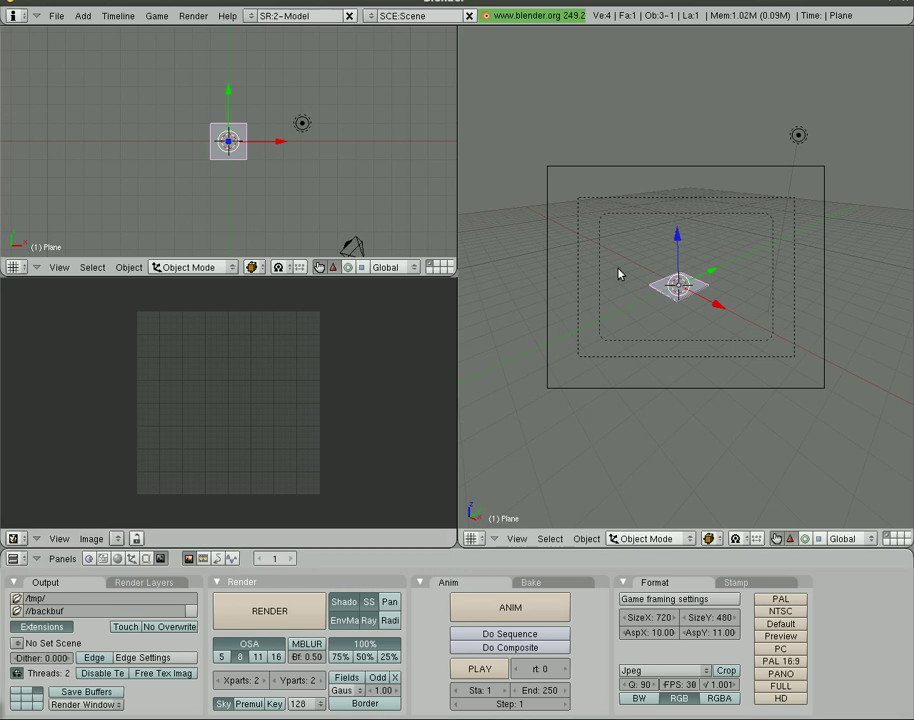
Step: Unwrap the plane's UVs in Edit Mode
{"action": "key", "text": "Tab"}
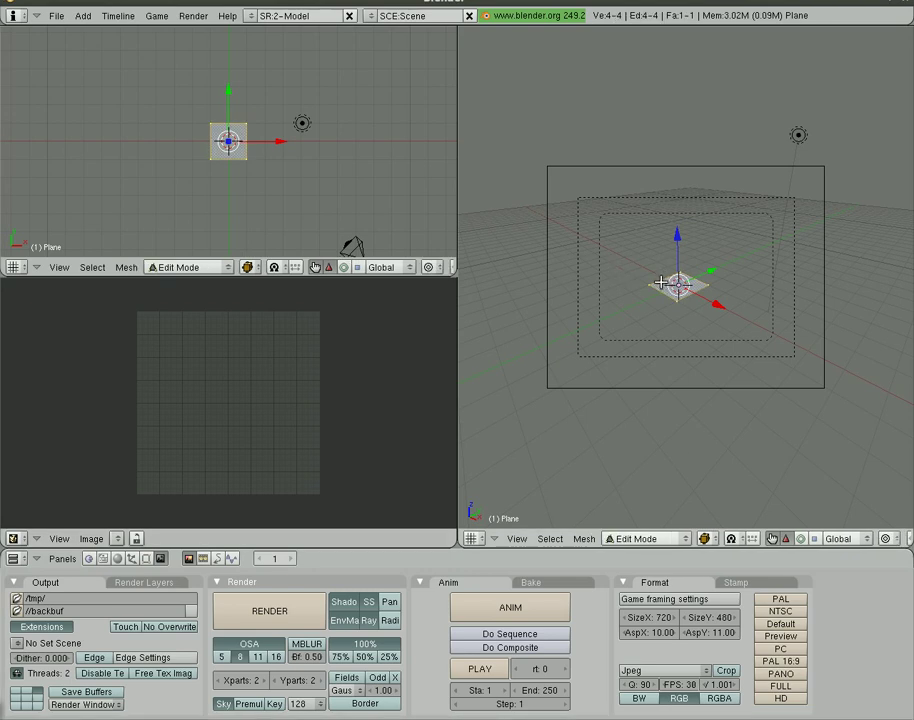
{"action": "key", "text": "u"}
{"action": "left_click", "coordinate": [660, 281]}
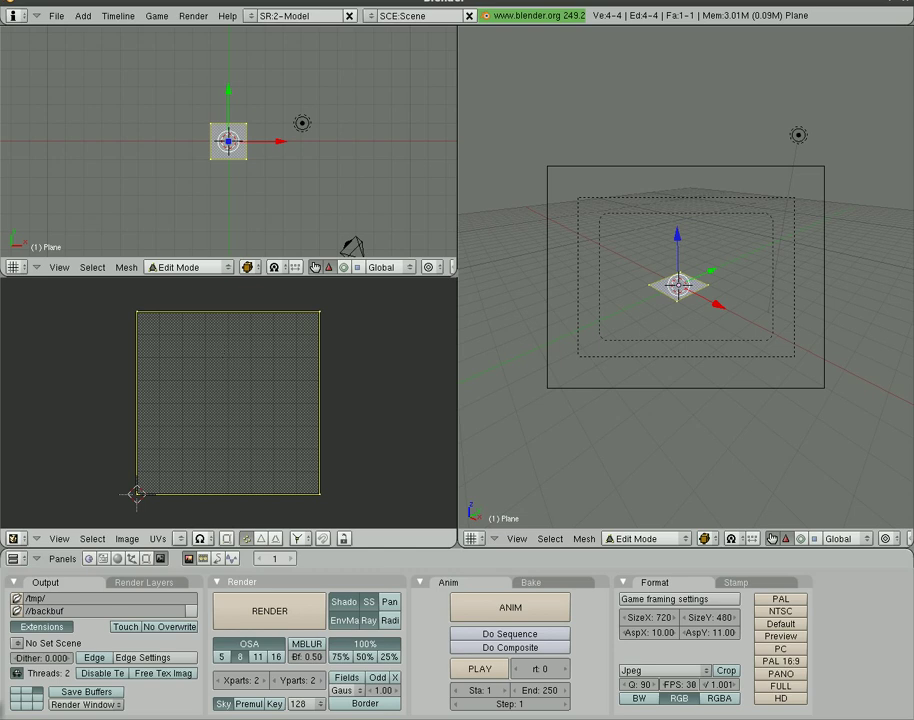
Step: Load arialbd.tga from the Desktop into the UV/Image Editor
{"action": "left_click", "coordinate": [128, 539]}
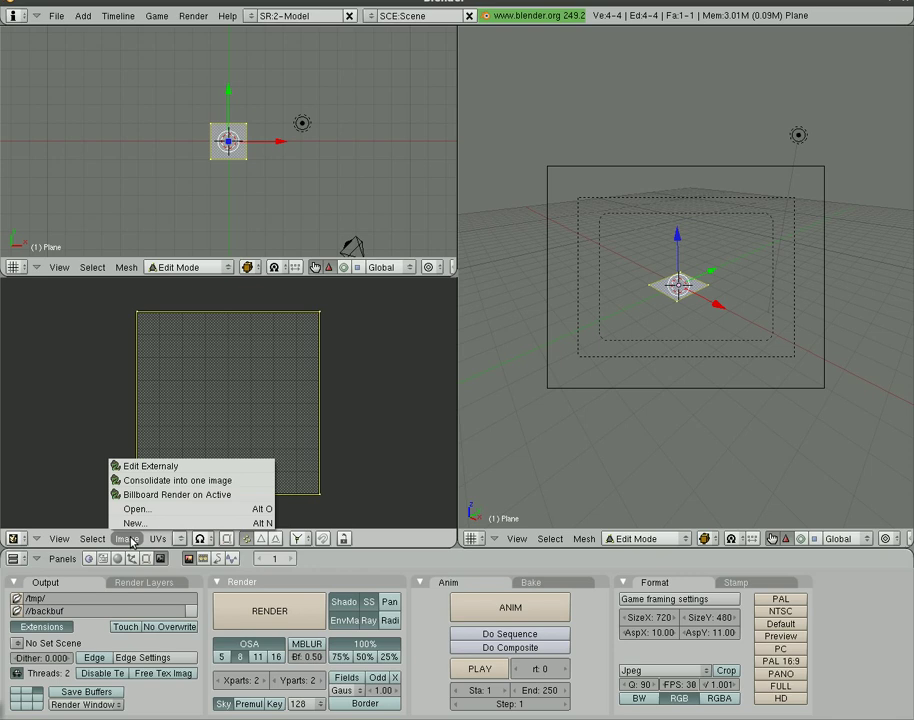
{"action": "left_click", "coordinate": [137, 509]}
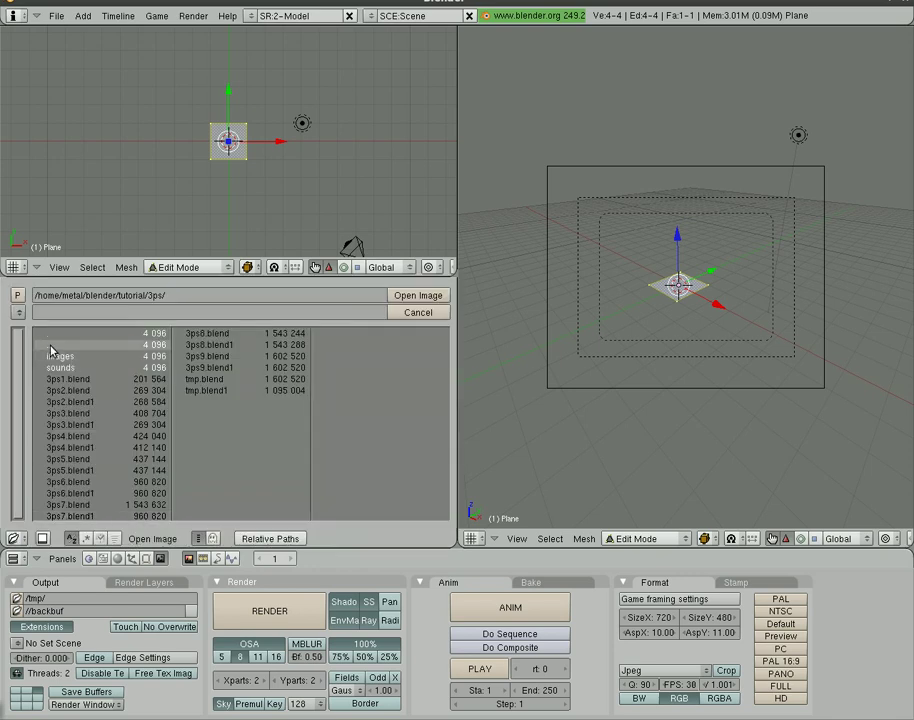
{"action": "left_click", "coordinate": [18, 312]}
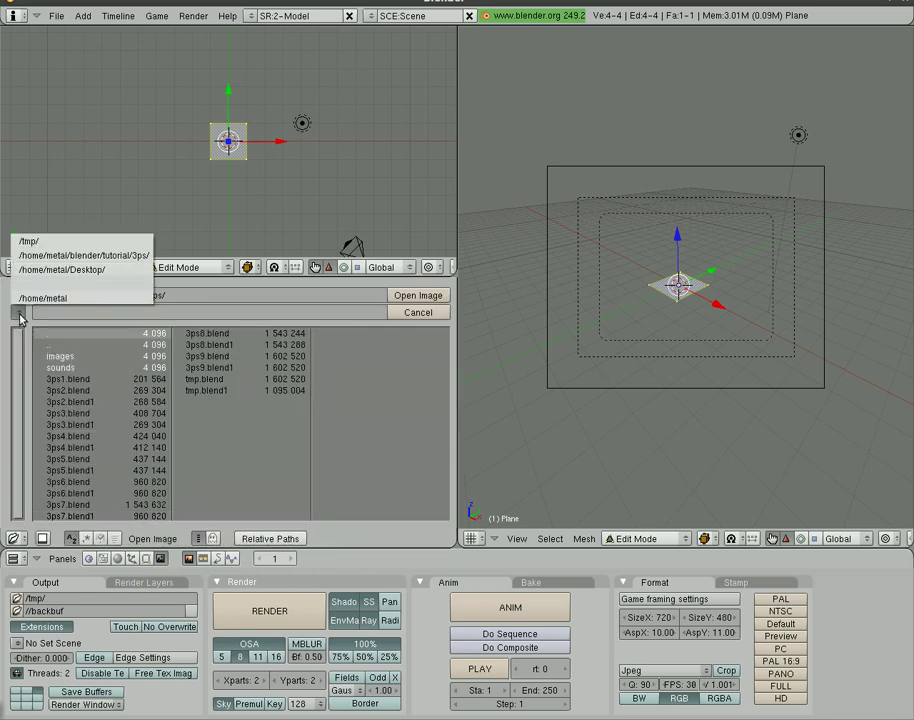
{"action": "left_click", "coordinate": [36, 273]}
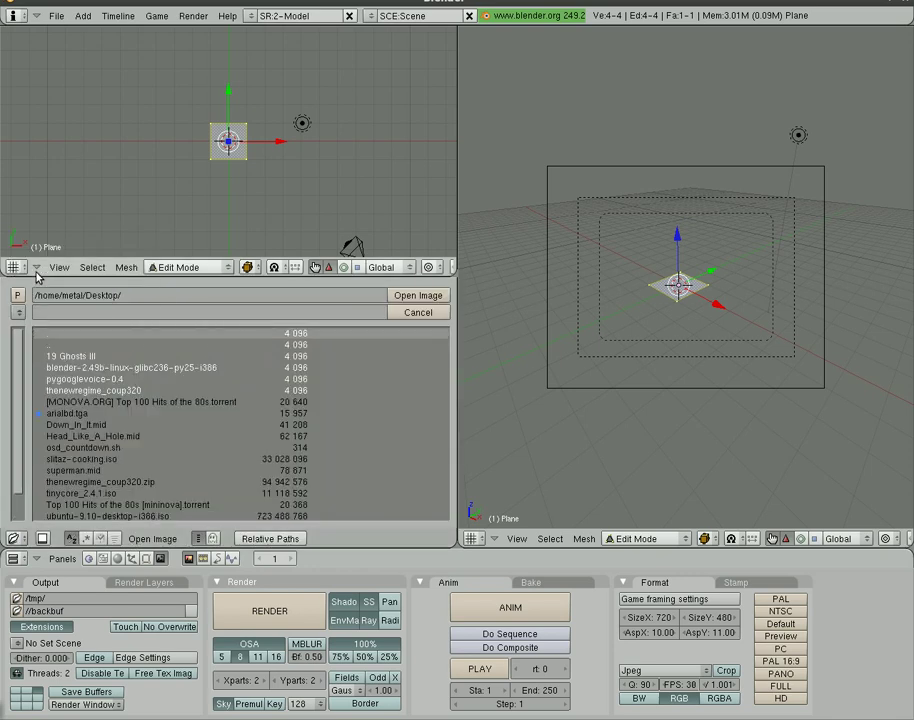
{"action": "left_click", "coordinate": [66, 413]}
{"action": "left_click", "coordinate": [419, 297]}
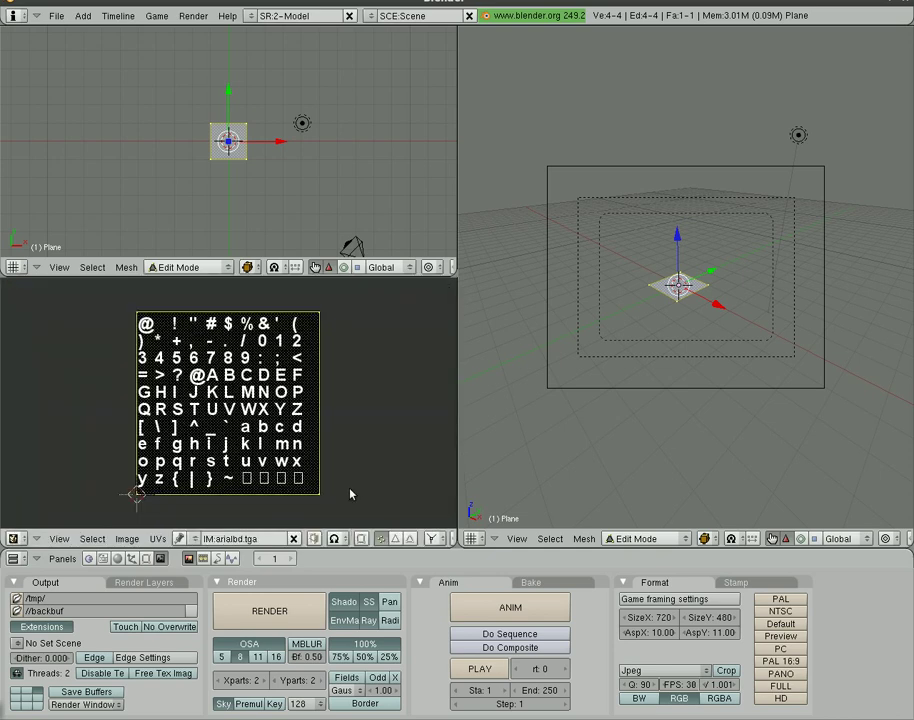
Step: Shrink the plane's UV square and move it onto the @ glyph of the font image
{"action": "key", "text": "s"}
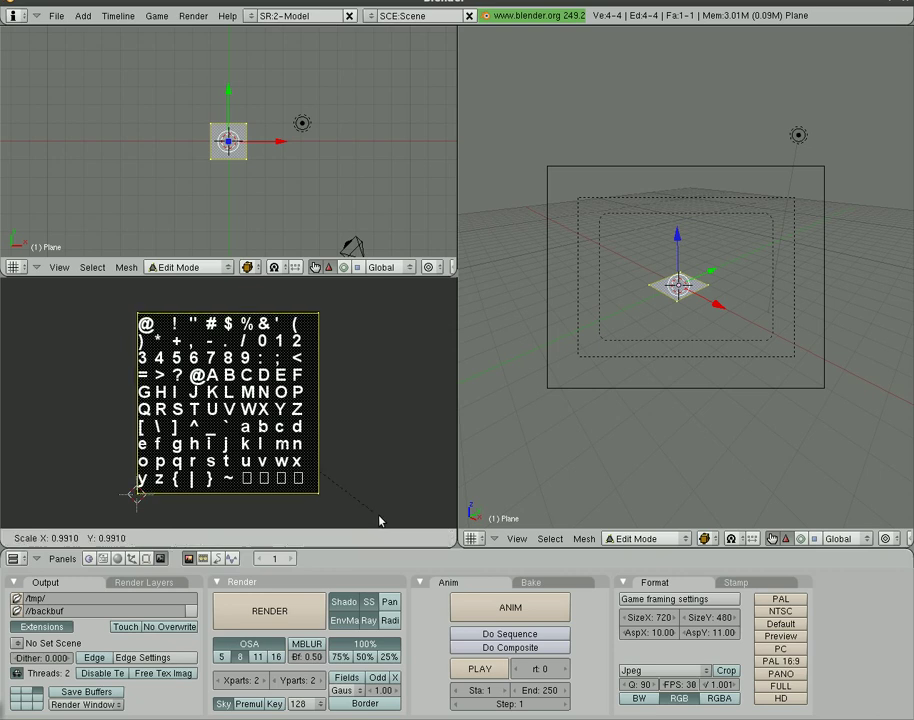
{"action": "left_click", "coordinate": [249, 435]}
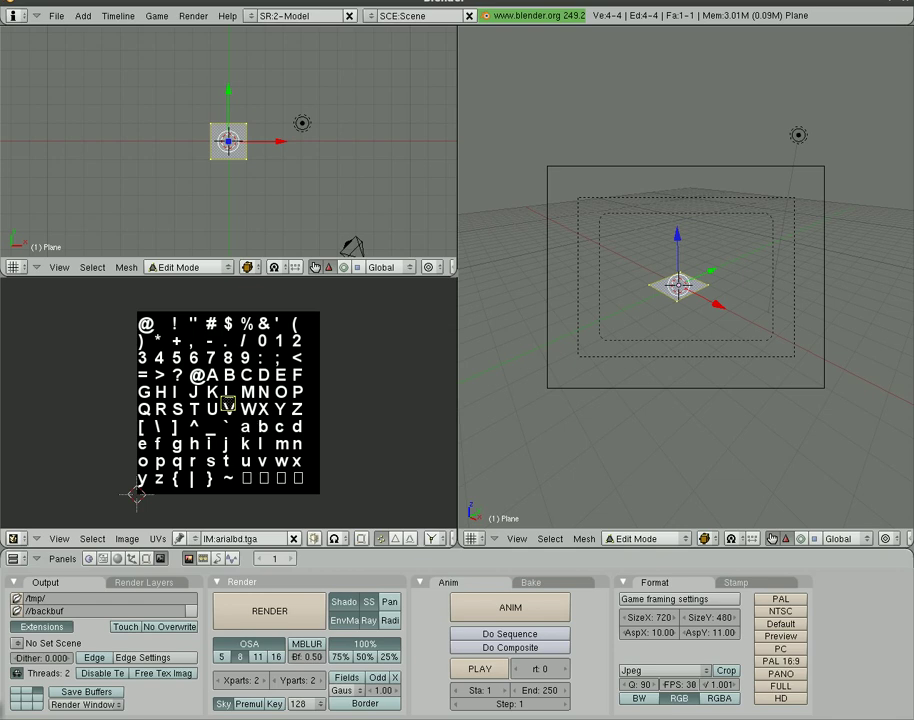
{"action": "scroll", "coordinate": [232, 420], "scroll_direction": "up", "scroll_amount": 5}
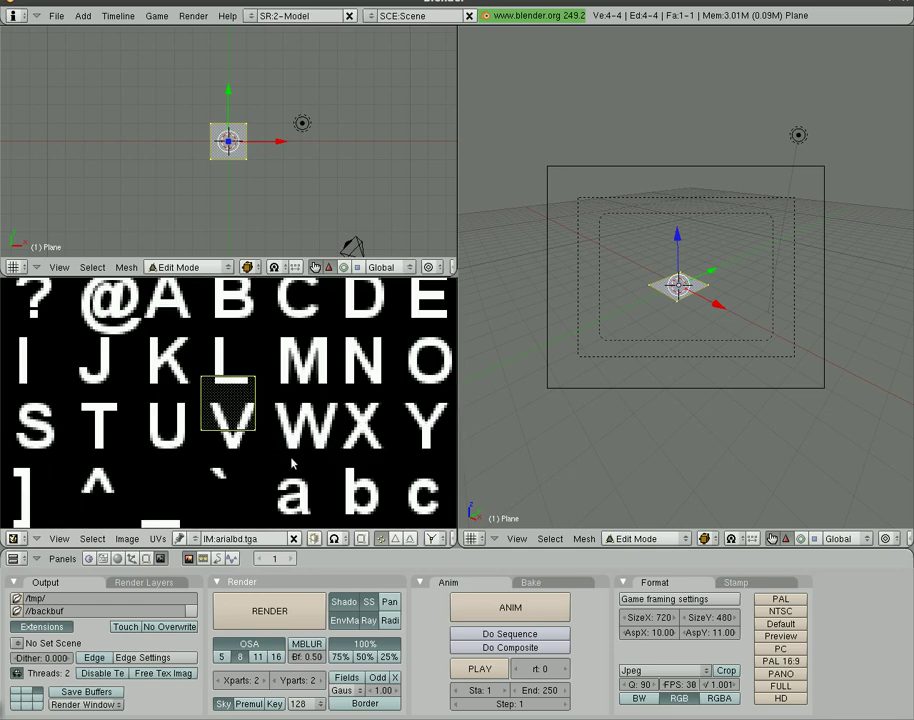
{"action": "key", "text": "g"}
{"action": "left_click", "coordinate": [100, 306]}
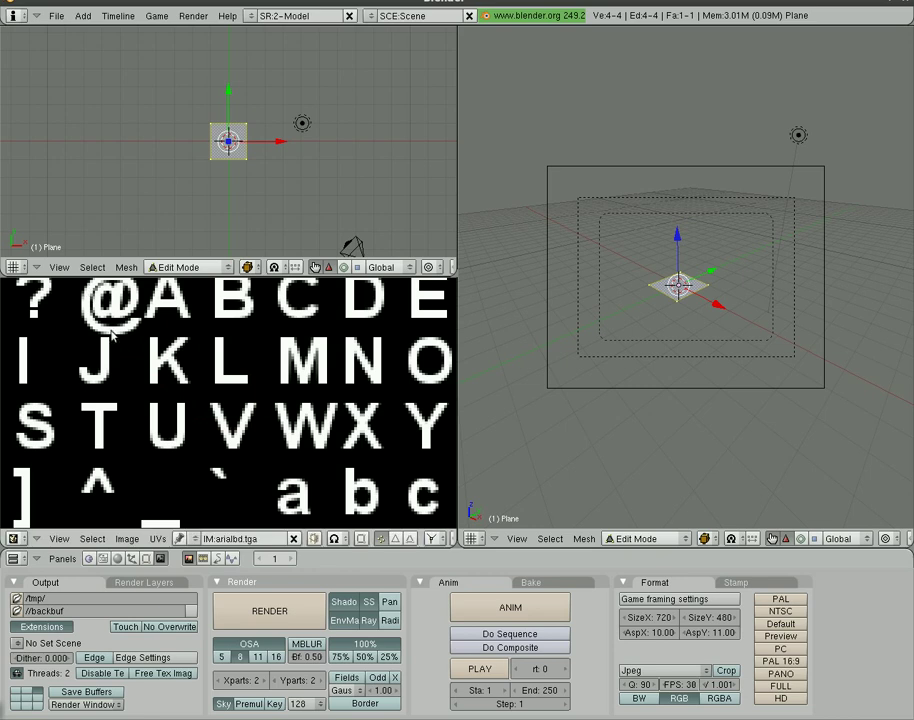
{"action": "middle_click_drag", "start_coordinate": [152, 360], "coordinate": [375, 568]}
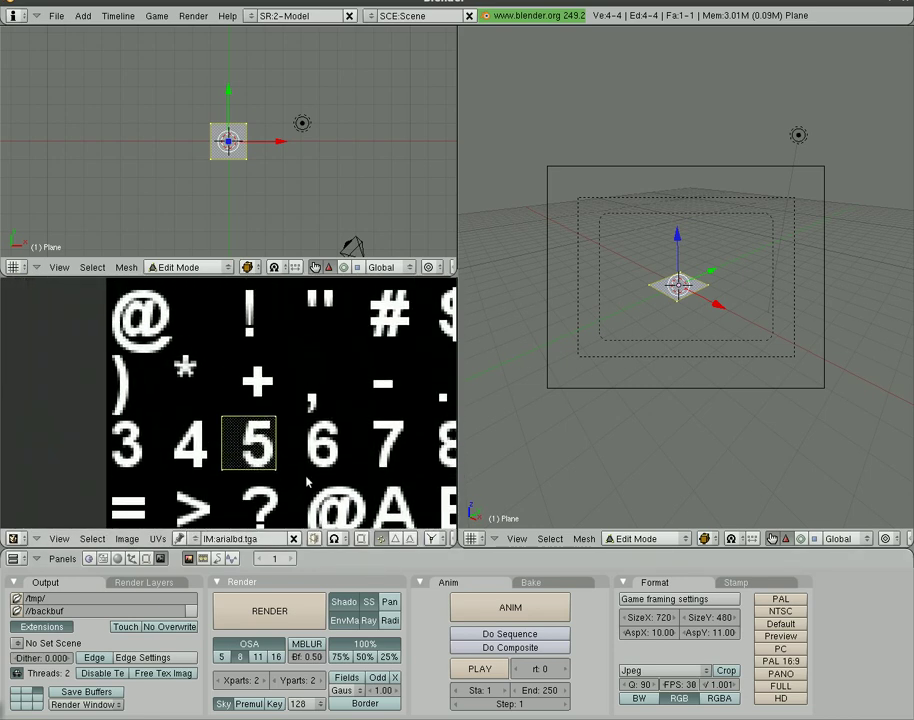
{"action": "key", "text": "g"}
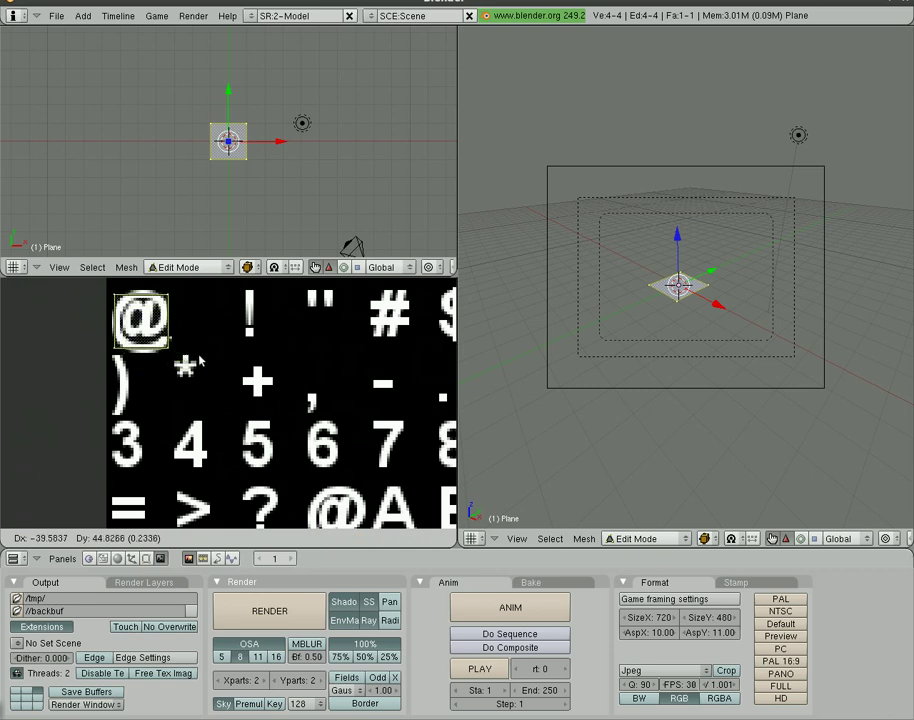
{"action": "left_click", "coordinate": [186, 364]}
Step: Fine-tune the UV square's size and position around @, then rotate it 180°
{"action": "key", "text": "s"}
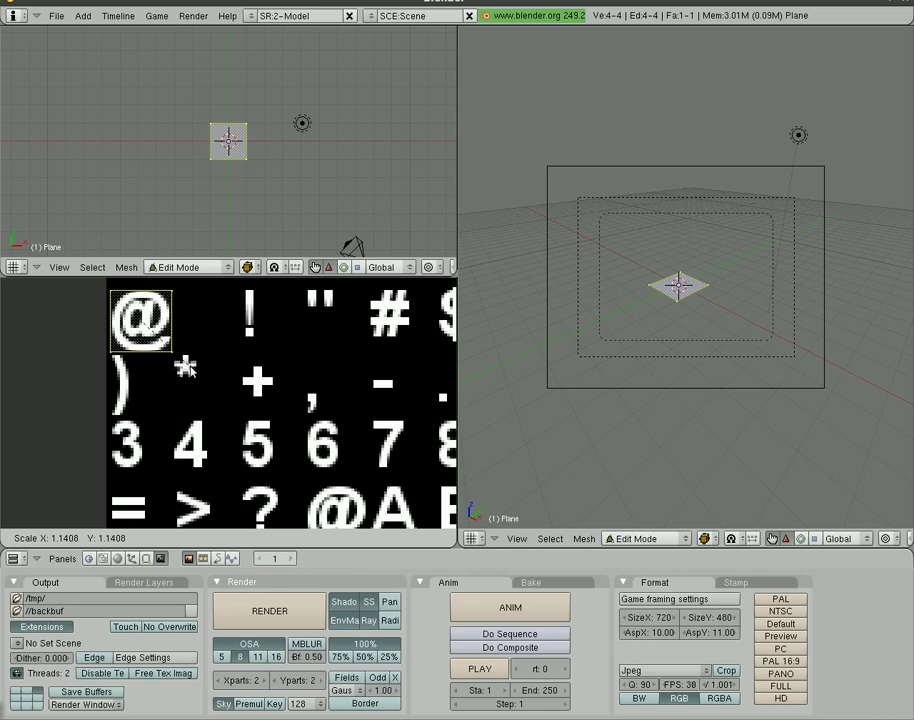
{"action": "left_click", "coordinate": [188, 368]}
{"action": "key", "text": "g"}
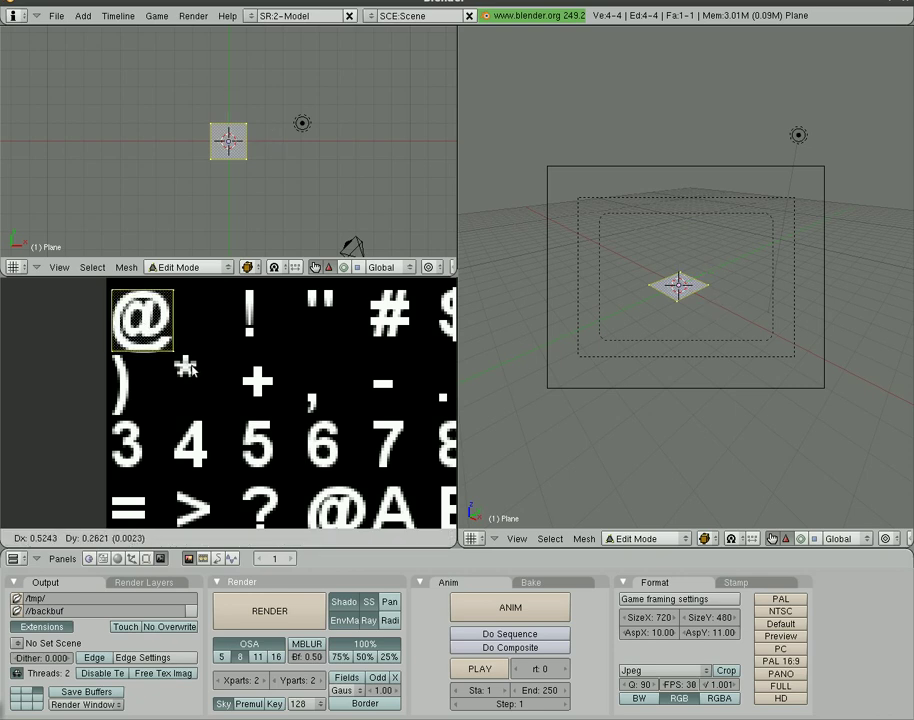
{"action": "left_click", "coordinate": [188, 370]}
{"action": "key", "text": "g"}
{"action": "left_click", "coordinate": [188, 370]}
{"action": "key", "text": "s"}
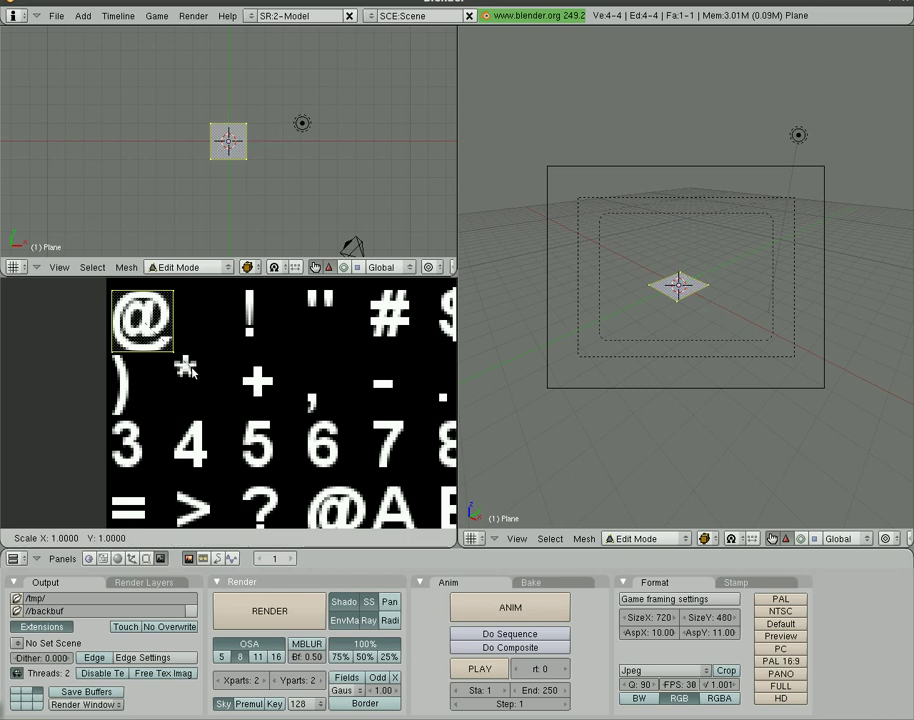
{"action": "left_click", "coordinate": [192, 370]}
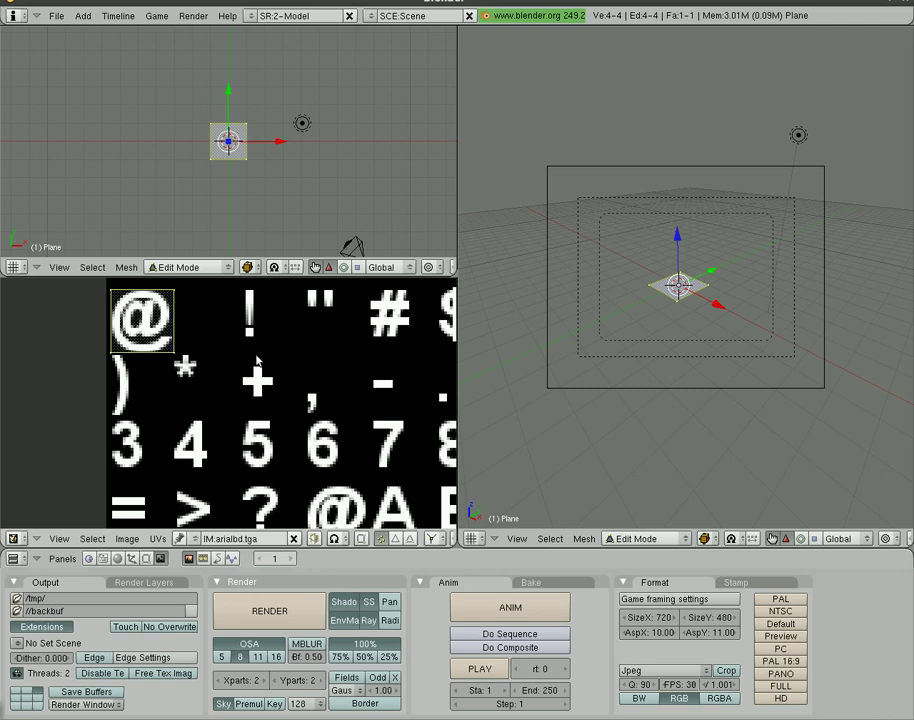
{"action": "key", "text": "r"}
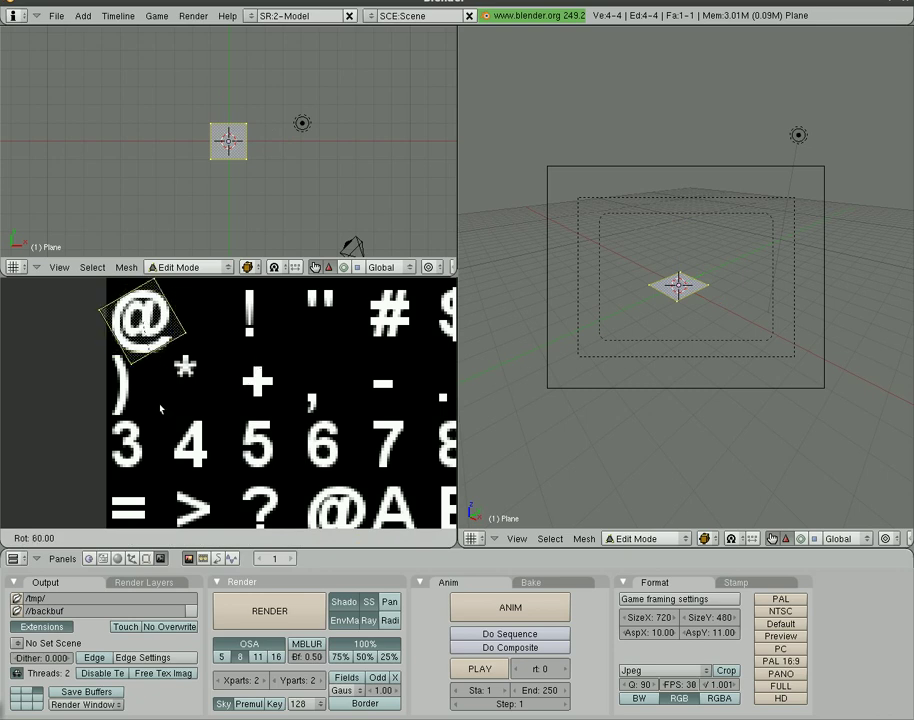
{"action": "left_click", "coordinate": [72, 300]}
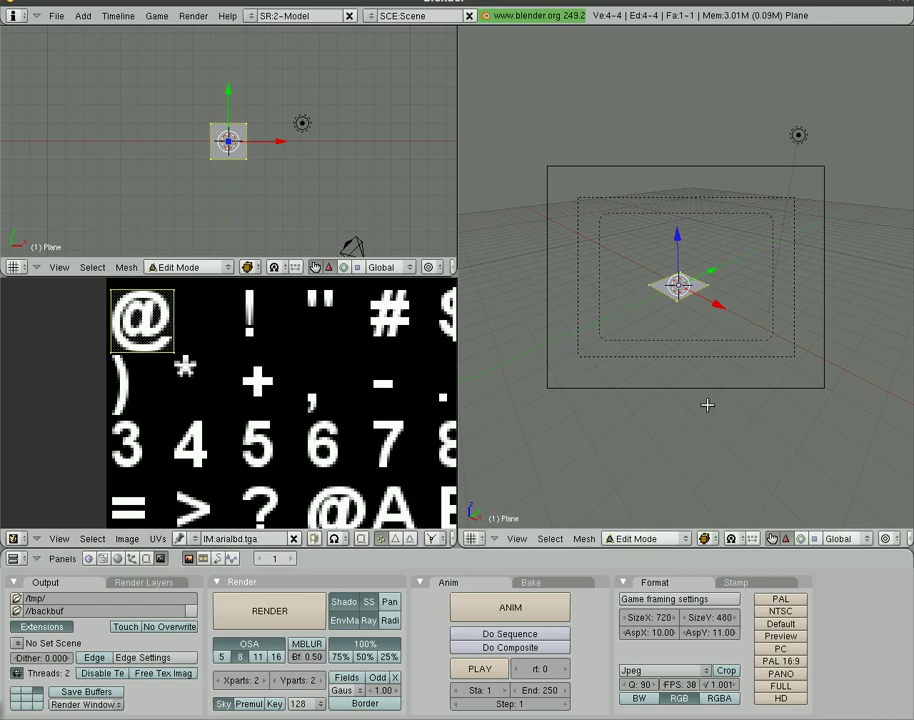
Step: Enable Tex, Text and Alpha blending in the plane's Texture Face settings, then return to Object Mode
{"action": "key", "text": "Tab"}
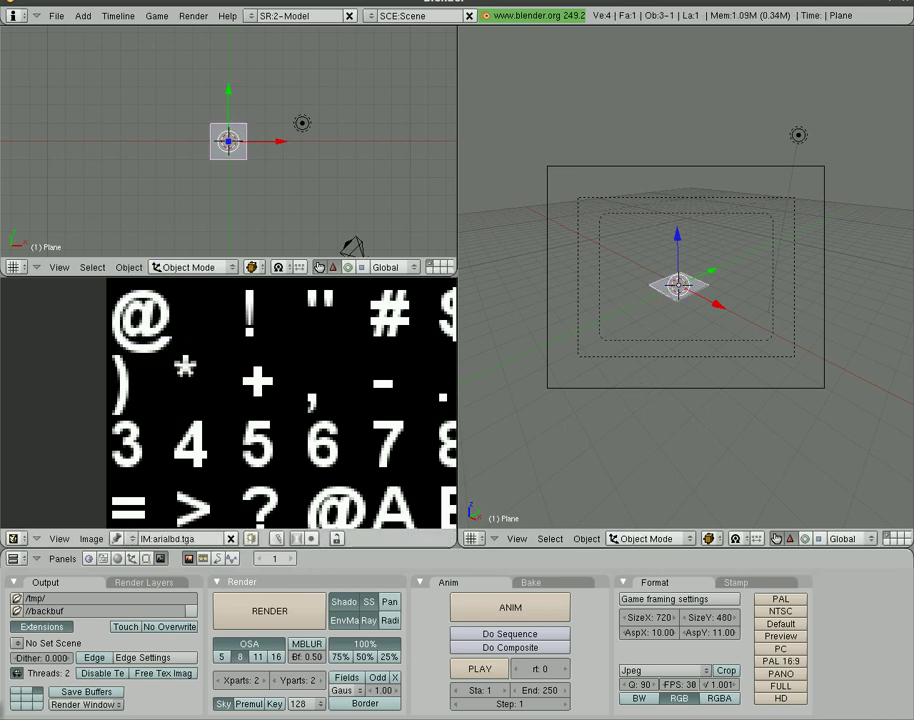
{"action": "key", "text": "Tab"}
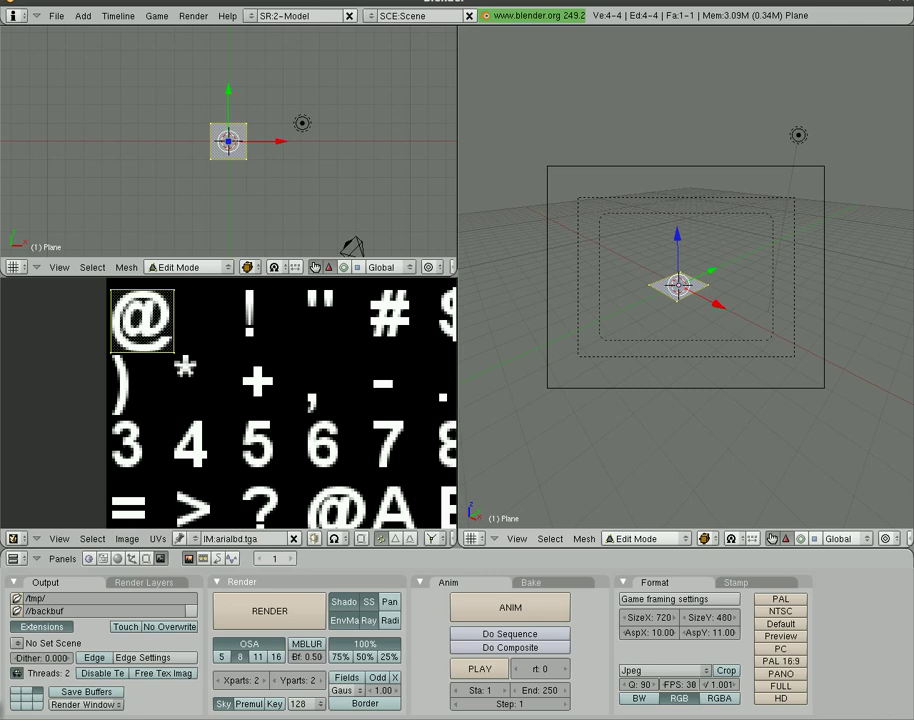
{"action": "left_click", "coordinate": [145, 559]}
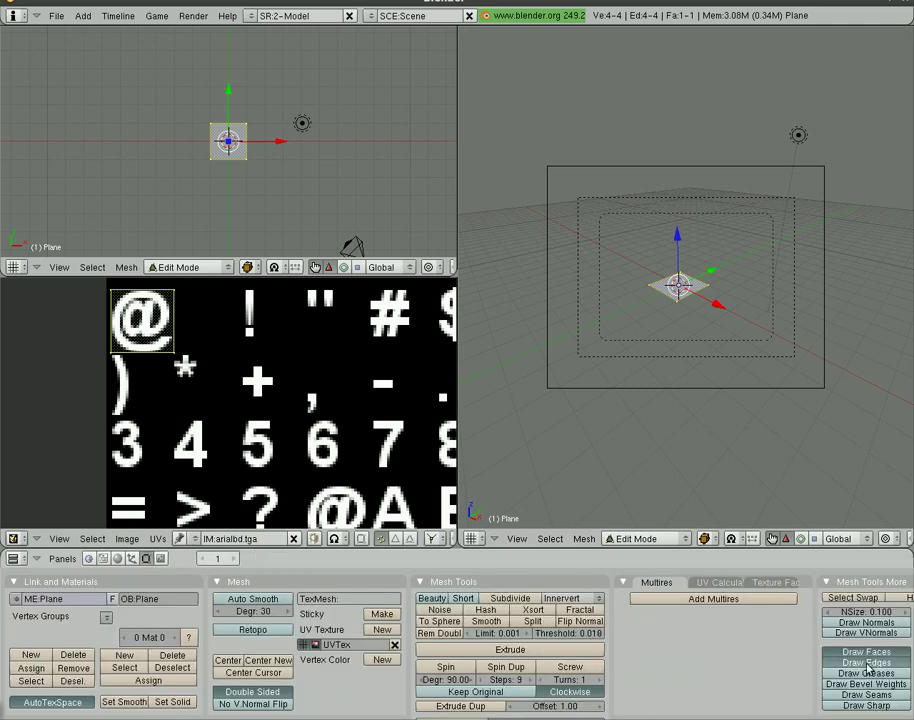
{"action": "left_click", "coordinate": [767, 584]}
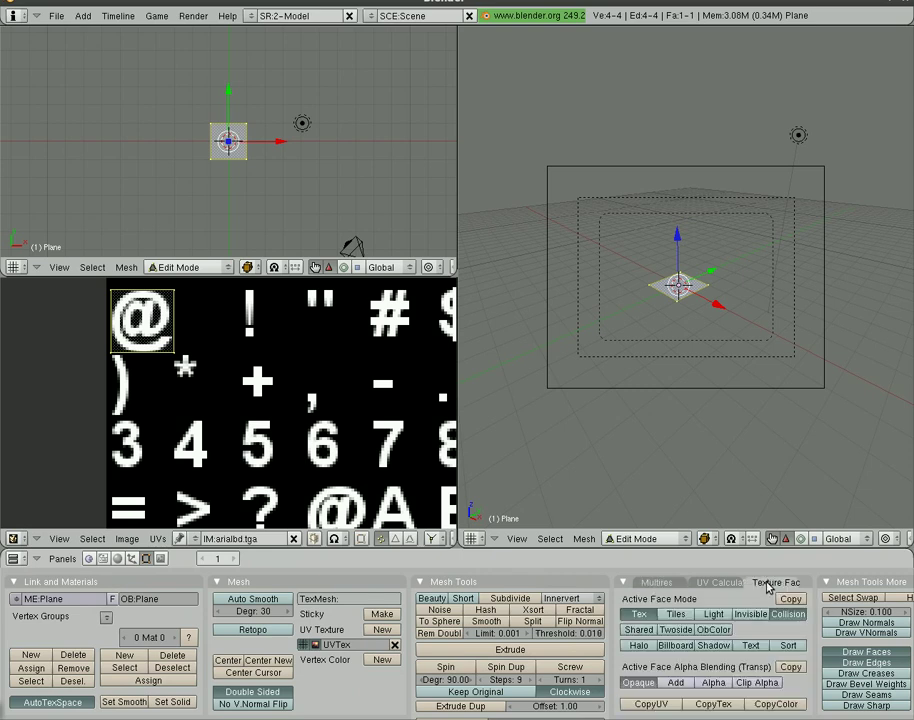
{"action": "left_click", "coordinate": [638, 614]}
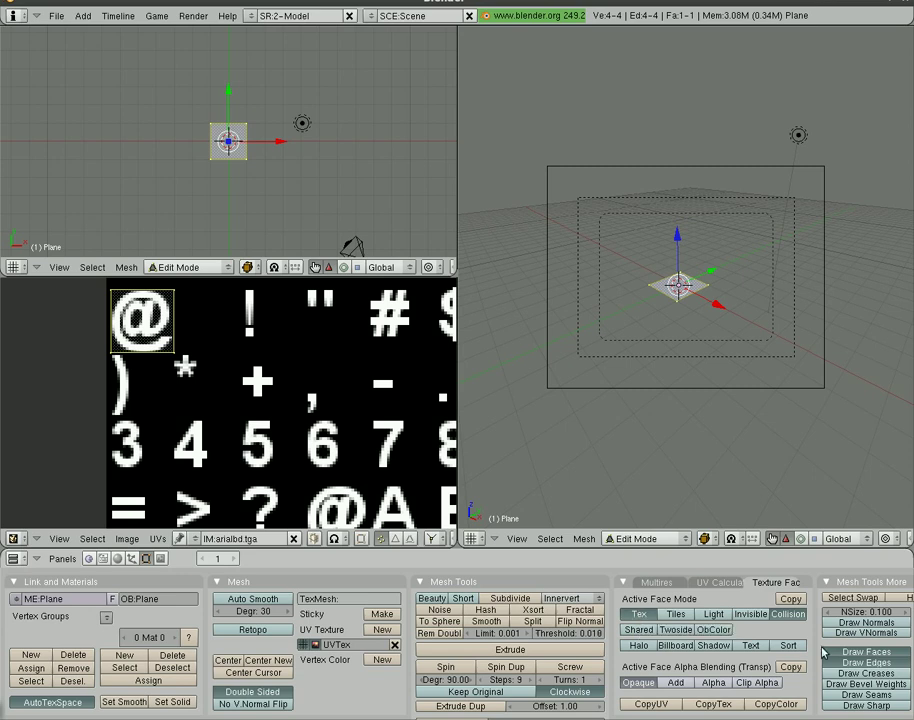
{"action": "left_click", "coordinate": [748, 646]}
{"action": "left_click", "coordinate": [711, 683]}
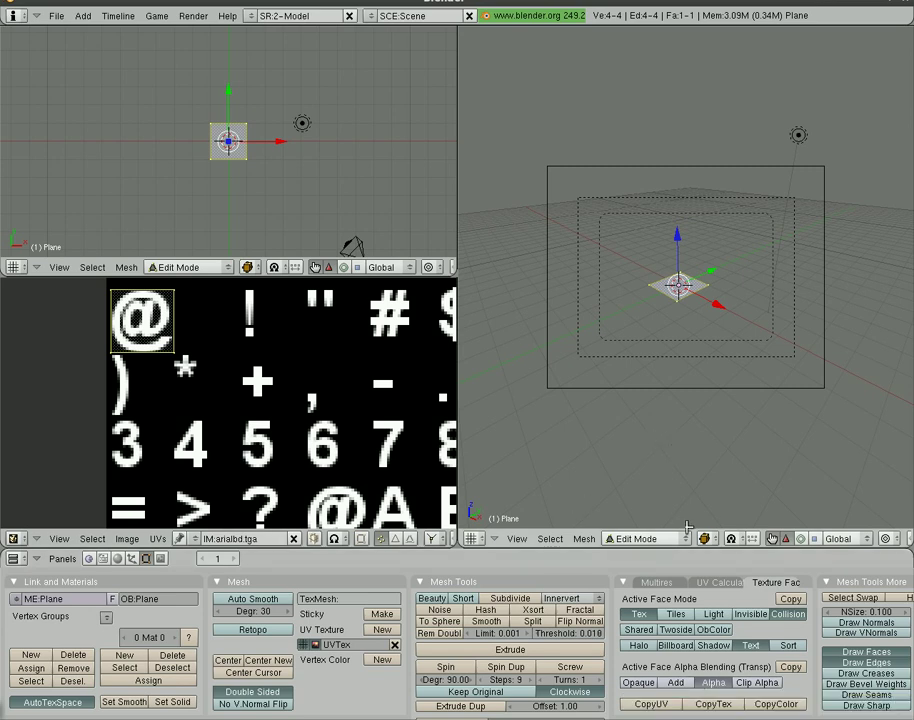
{"action": "key", "text": "Tab"}
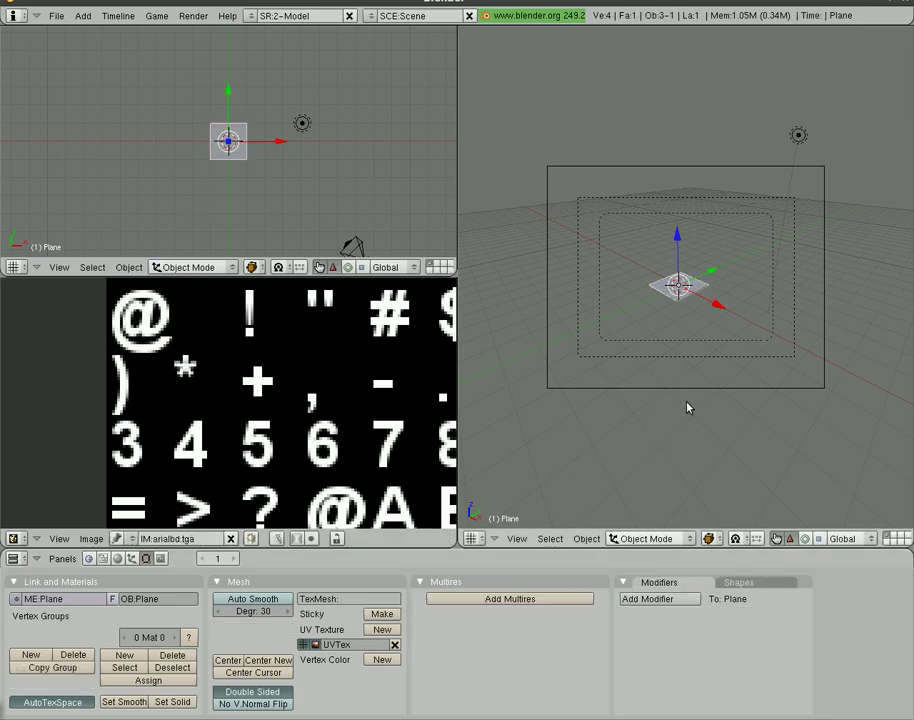
Step: Switch the 3D view to Textured display to show the @ glyph, then test-run the game
{"action": "left_click", "coordinate": [716, 539]}
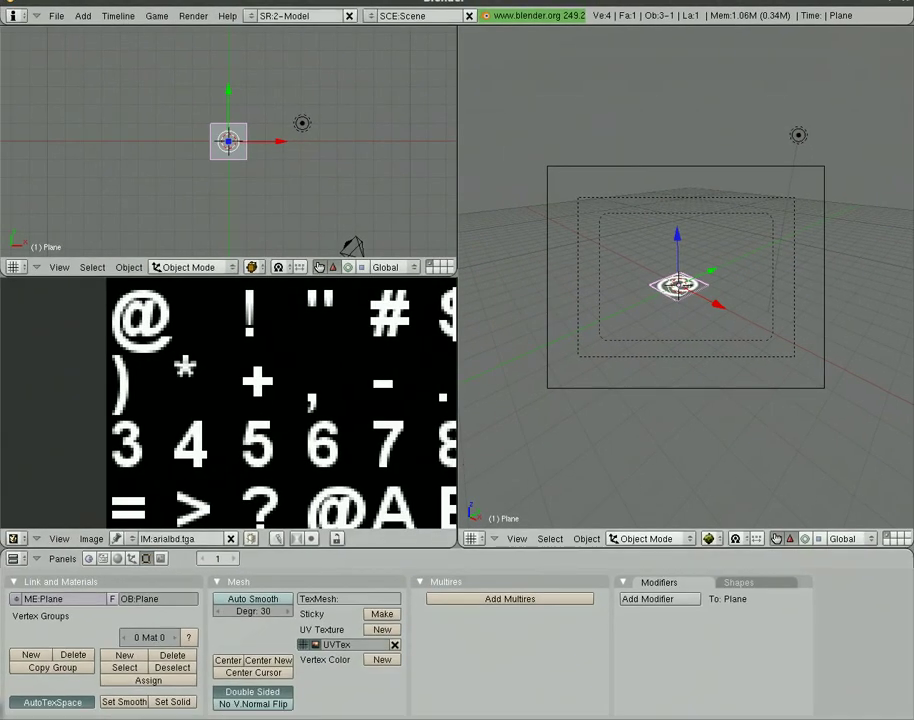
{"action": "key", "text": "p"}
{"action": "key", "text": "Escape"}
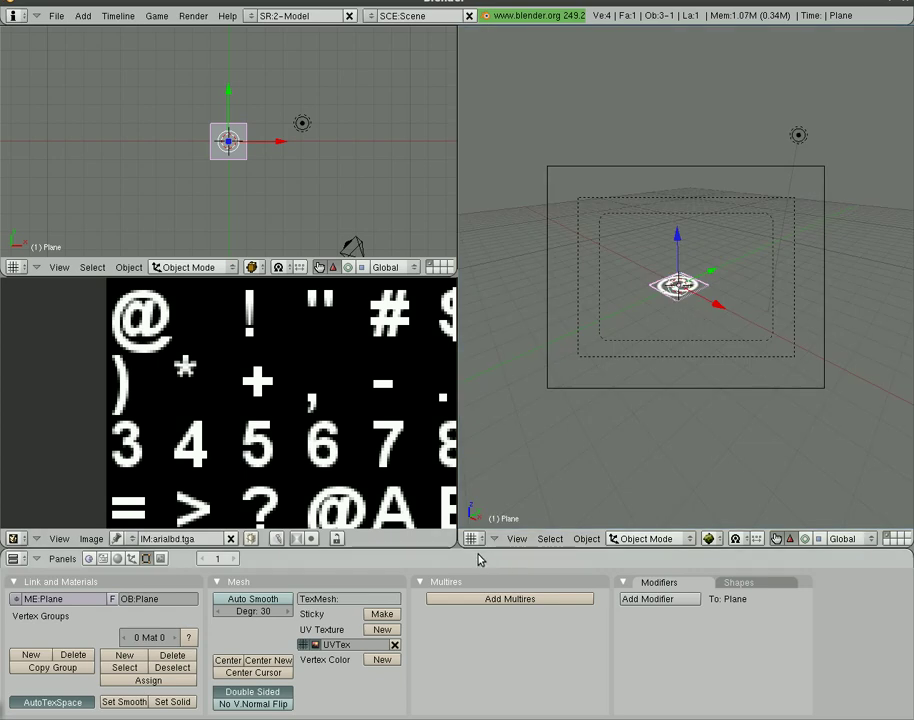
Step: Add a String game property named 'Text' with value 'Hello World' to the plane
{"action": "left_click", "coordinate": [89, 559]}
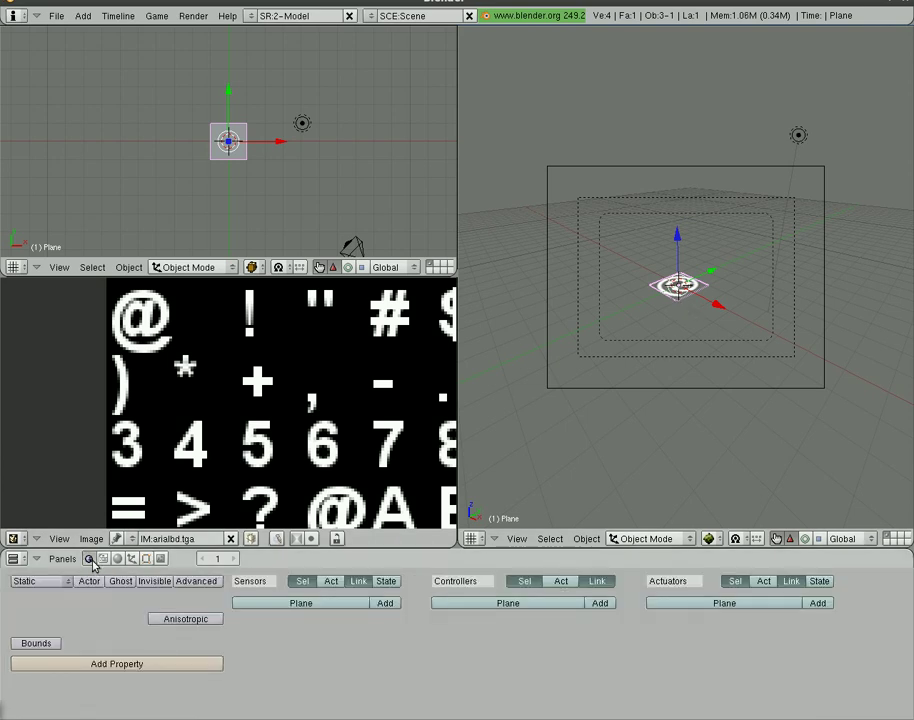
{"action": "left_click", "coordinate": [120, 665]}
{"action": "left_click", "coordinate": [115, 679]}
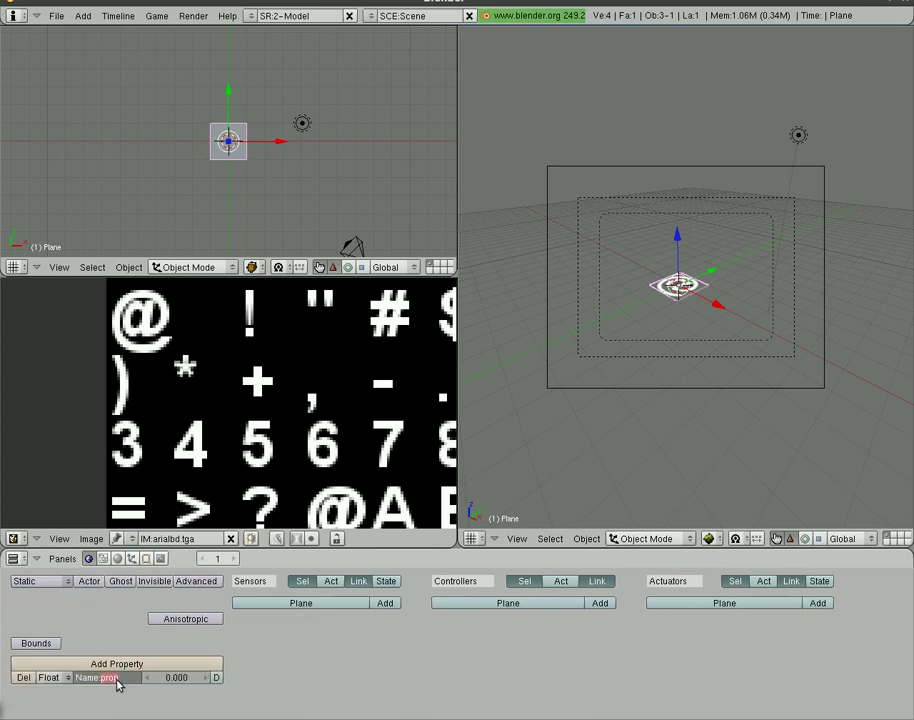
{"action": "type", "text": "Text"}
{"action": "key", "text": "Return"}
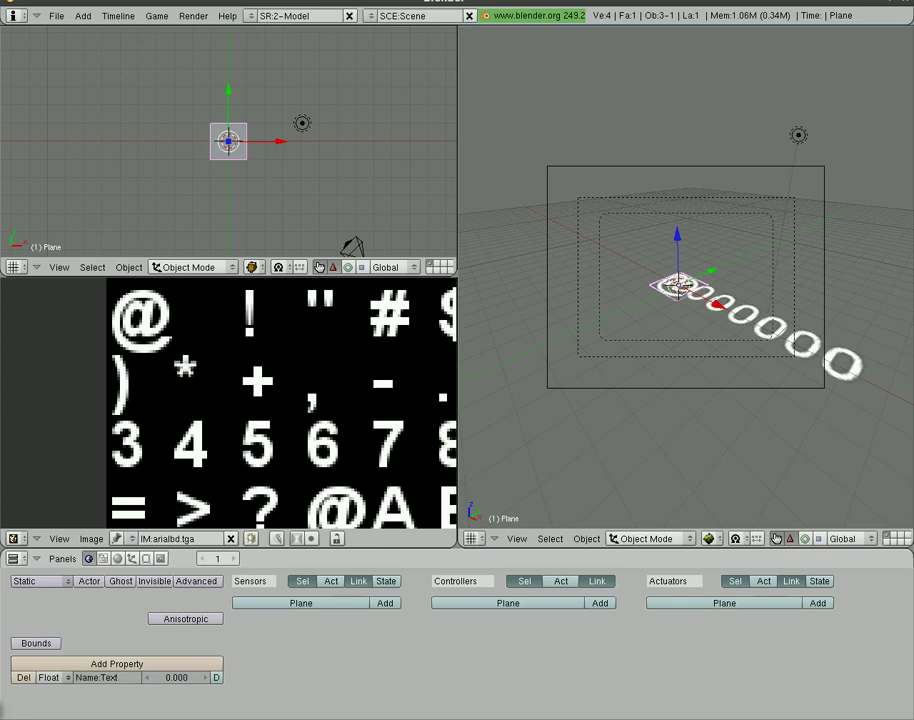
{"action": "left_click", "coordinate": [52, 678]}
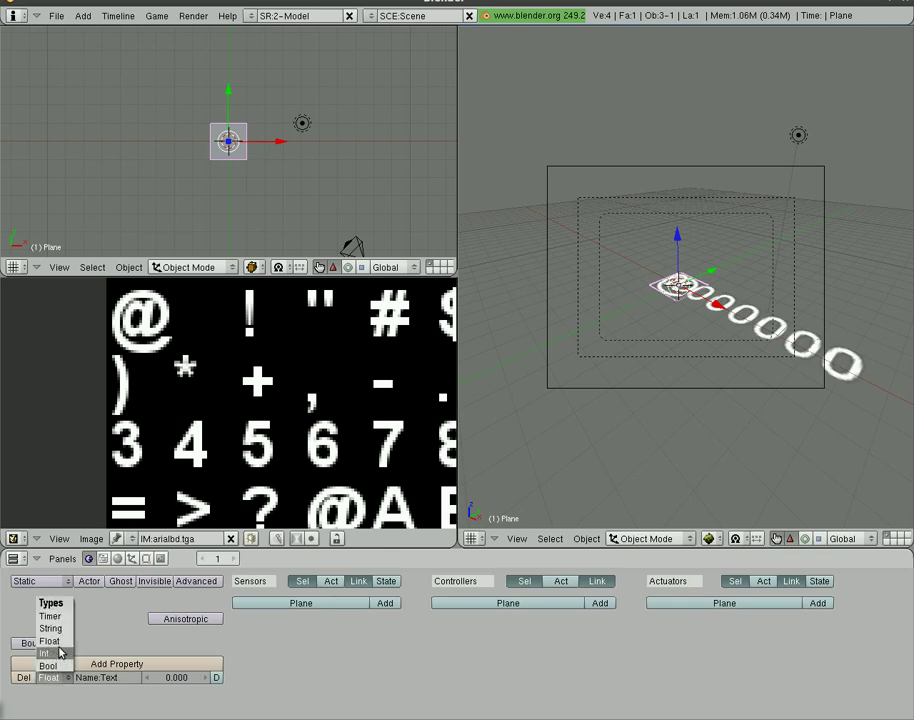
{"action": "left_click", "coordinate": [50, 628]}
{"action": "left_click", "coordinate": [176, 678]}
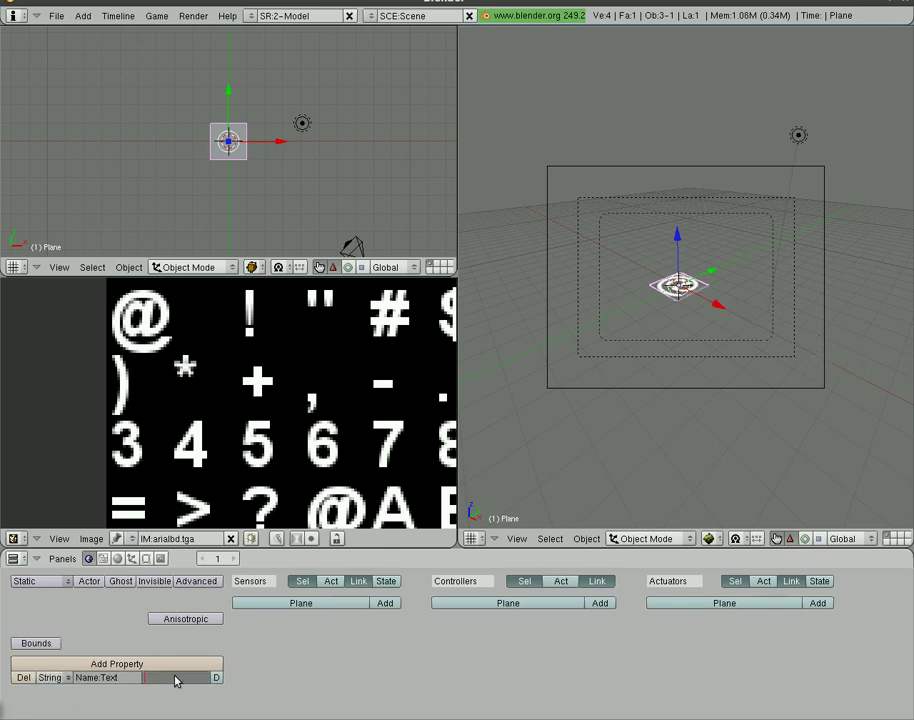
{"action": "type", "text": "Hello World"}
{"action": "key", "text": "Return"}
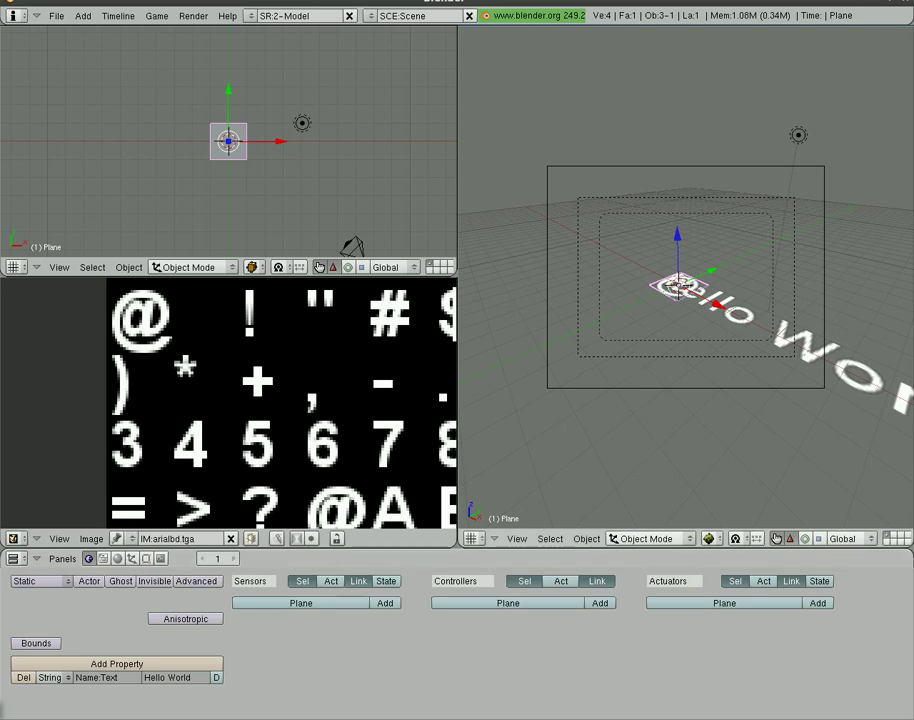
Step: Scale the text plane down to about 0.55, test it, and align the camera to front view
{"action": "key", "text": "s"}
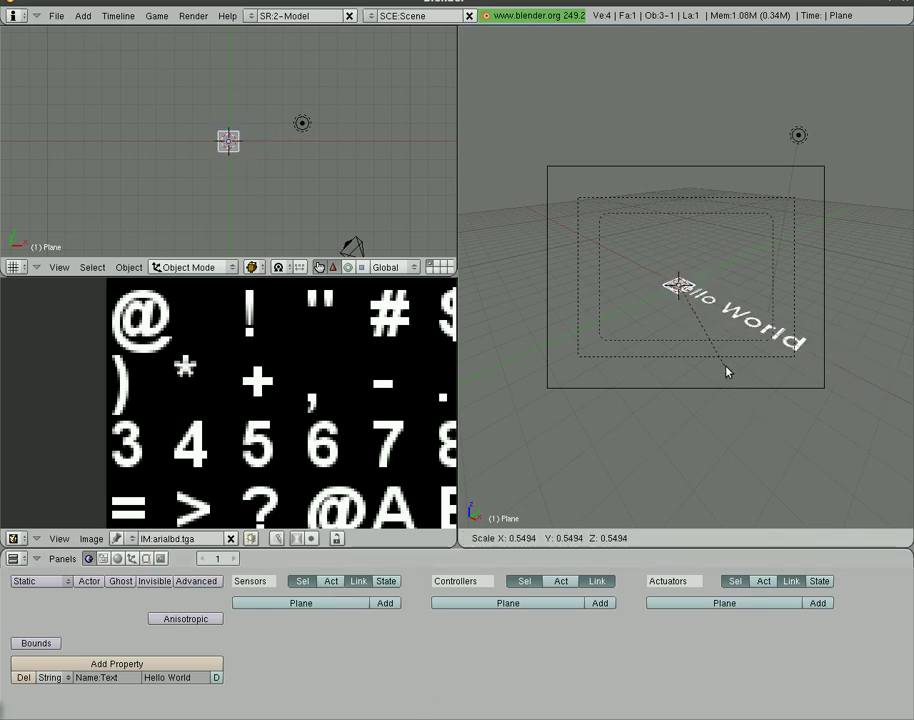
{"action": "left_click", "coordinate": [706, 342]}
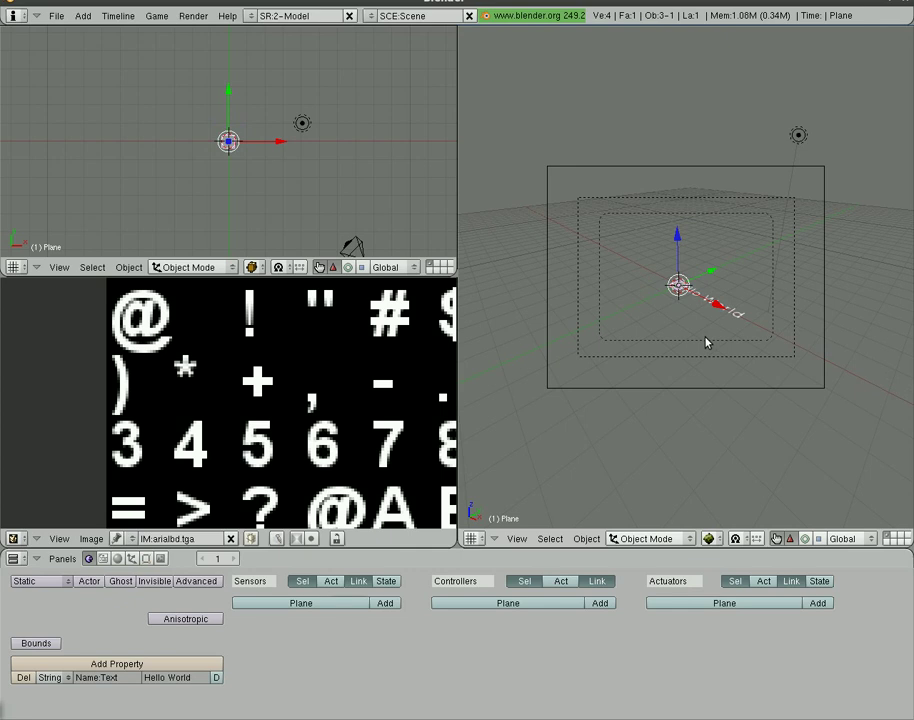
{"action": "key", "text": "p"}
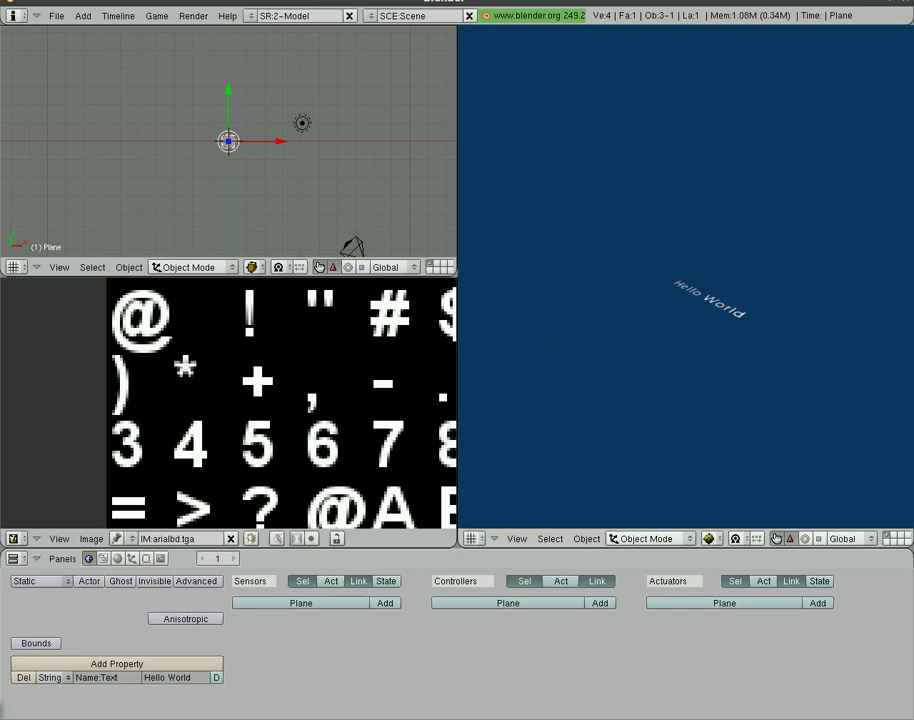
{"action": "key", "text": "Escape"}
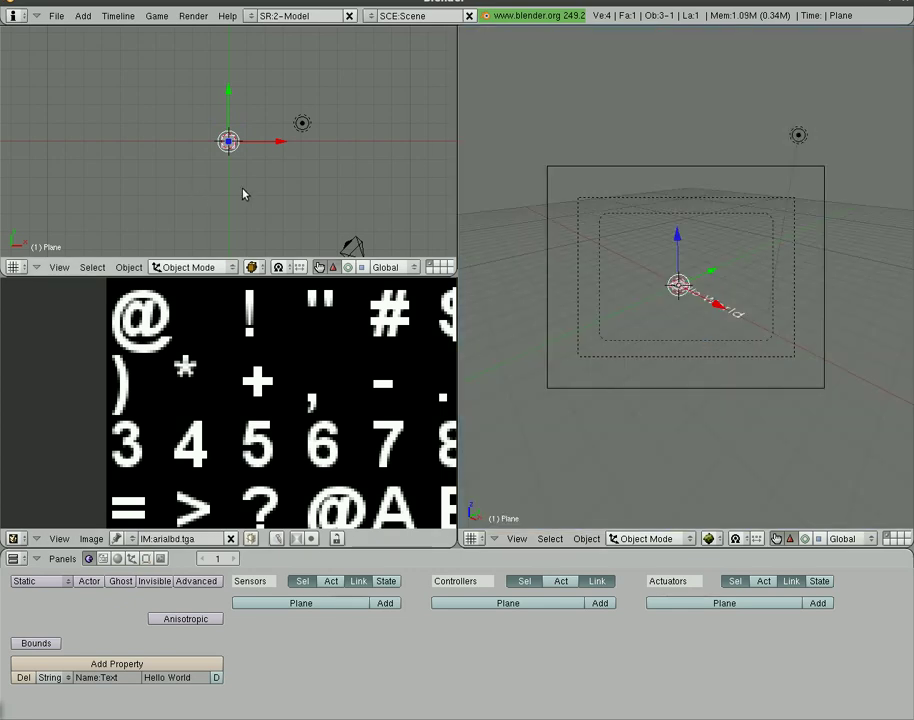
{"action": "key", "text": "KP_1"}
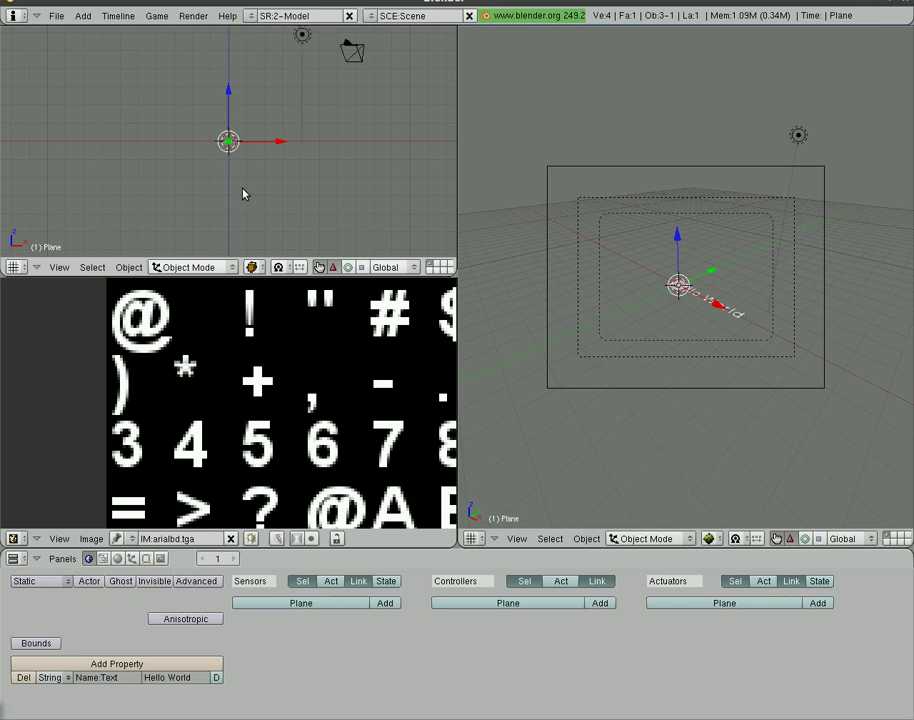
{"action": "key", "text": "ctrl+alt+KP_0"}
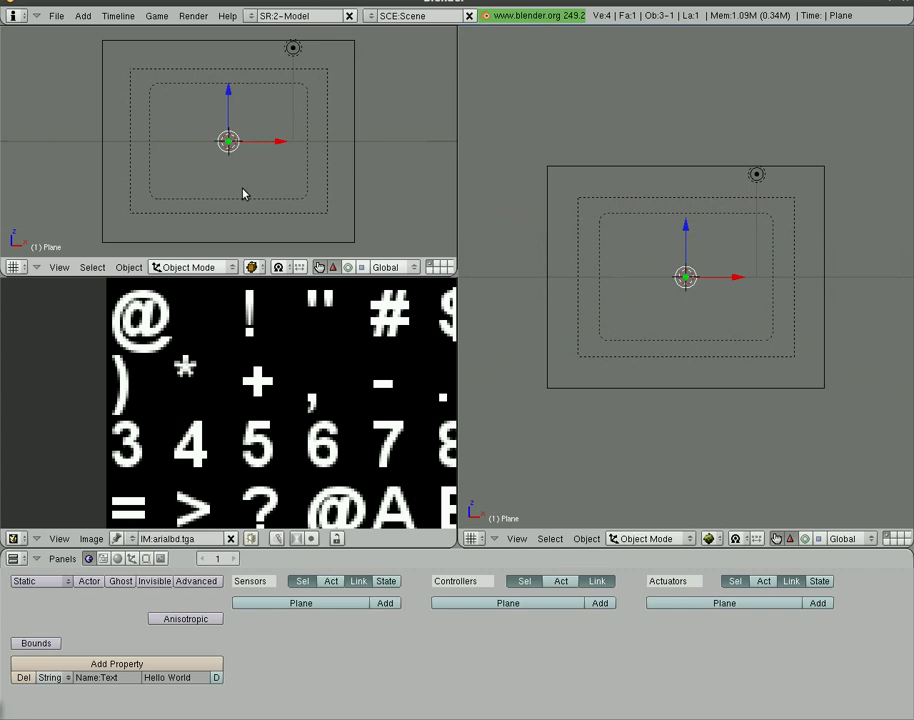
Step: In side view, rotate the text plane 90 degrees and move it in front of the camera
{"action": "key", "text": "KP_3"}
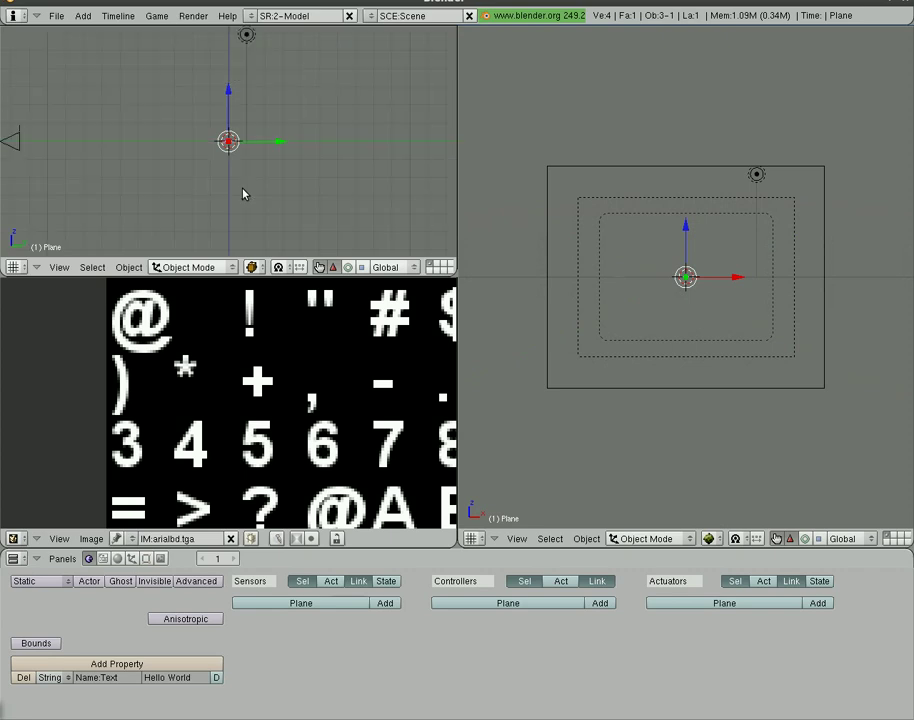
{"action": "key", "text": "r"}
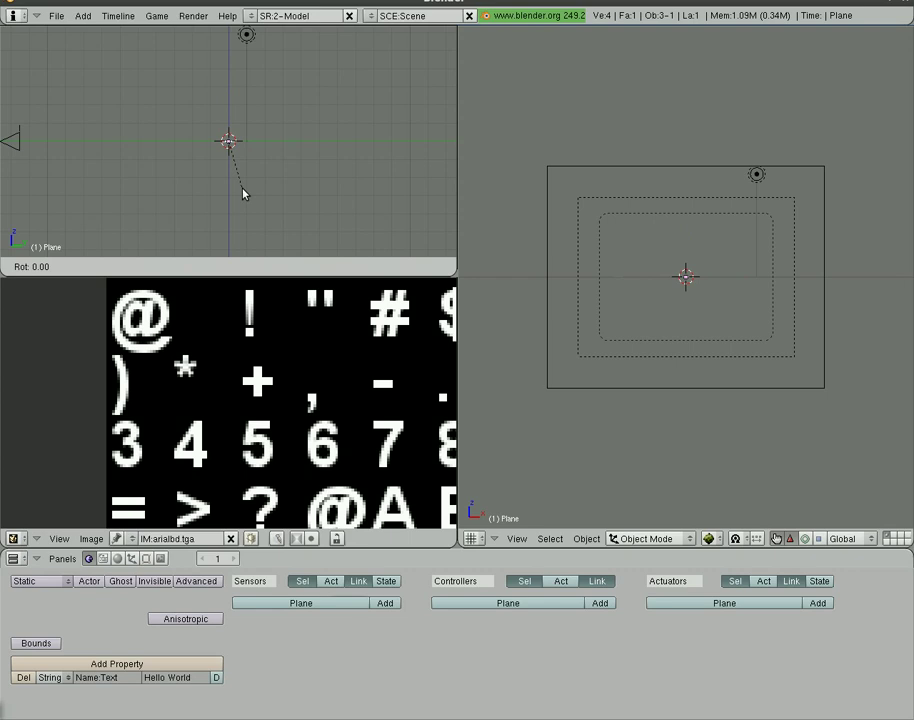
{"action": "left_click", "coordinate": [278, 132]}
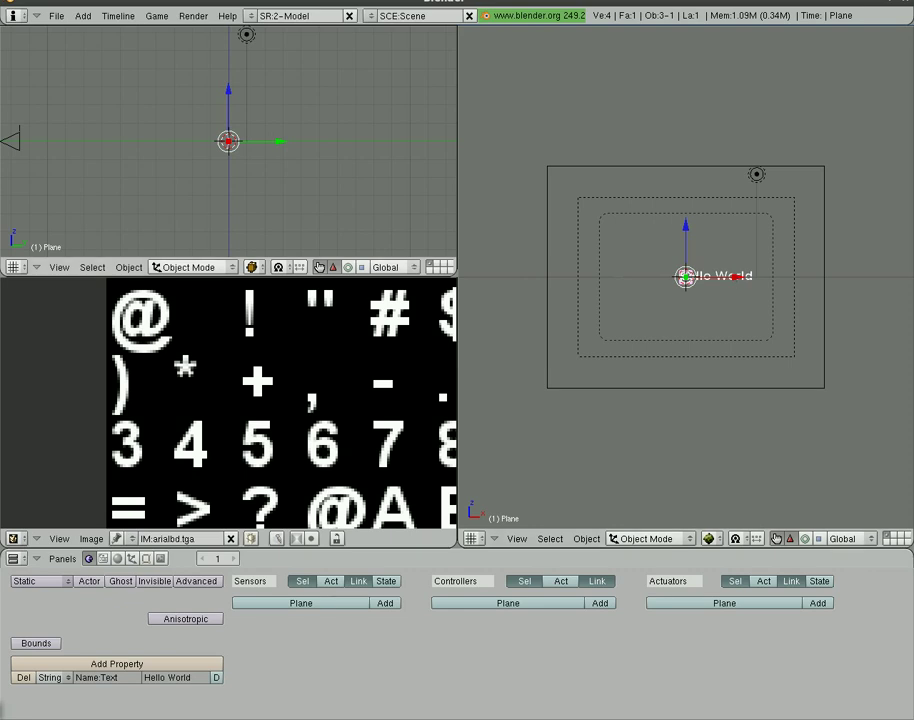
{"action": "key", "text": "g"}
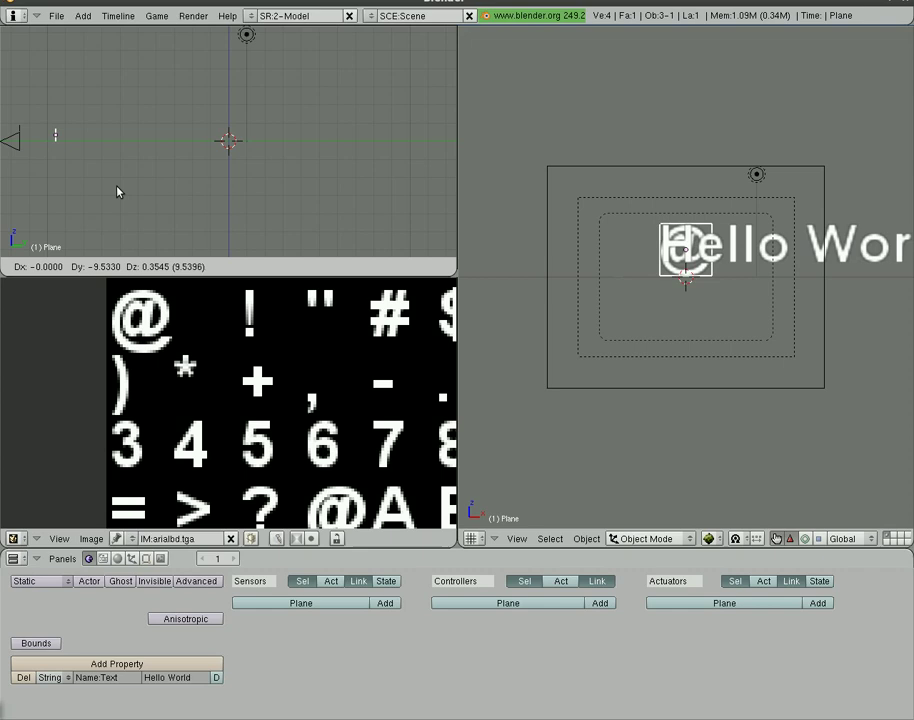
{"action": "left_click", "coordinate": [84, 196]}
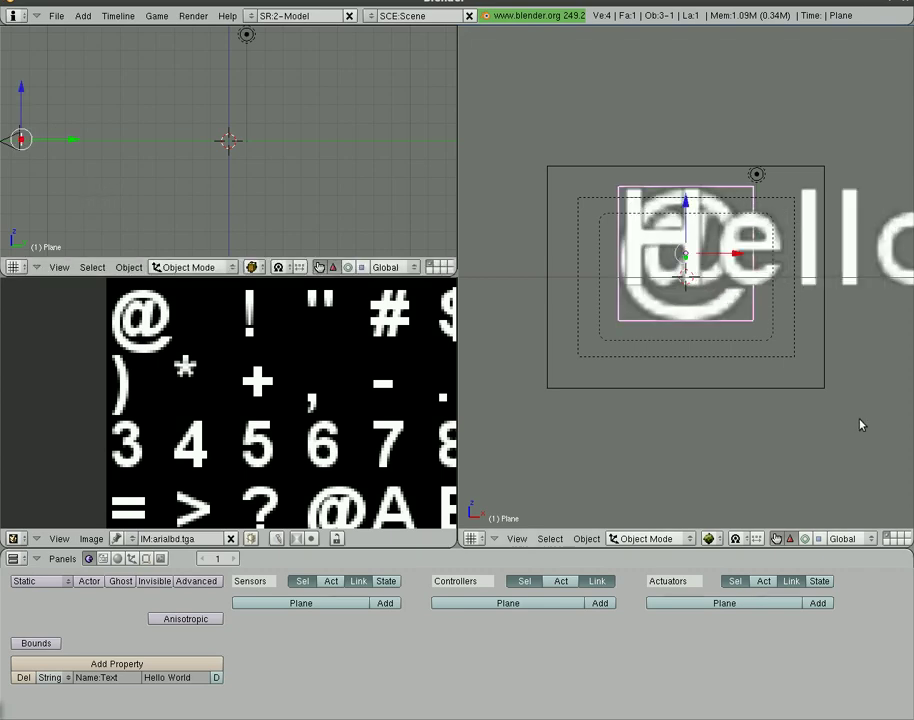
Step: Scale the Hello World text down to about 0.17 and place it at the frame's upper left
{"action": "key", "text": "s"}
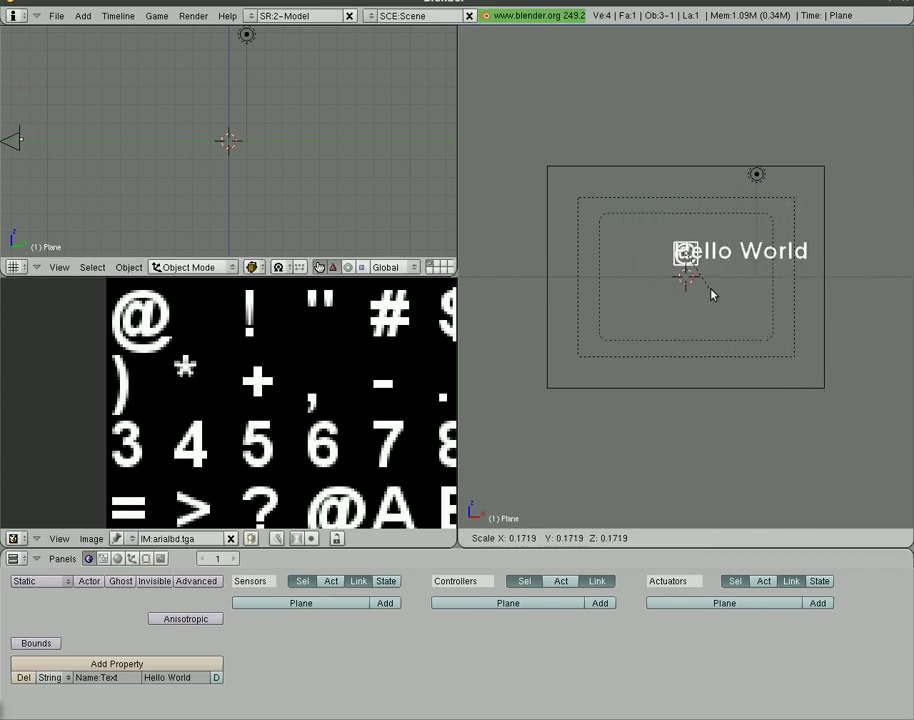
{"action": "left_click", "coordinate": [709, 289]}
{"action": "key", "text": "g"}
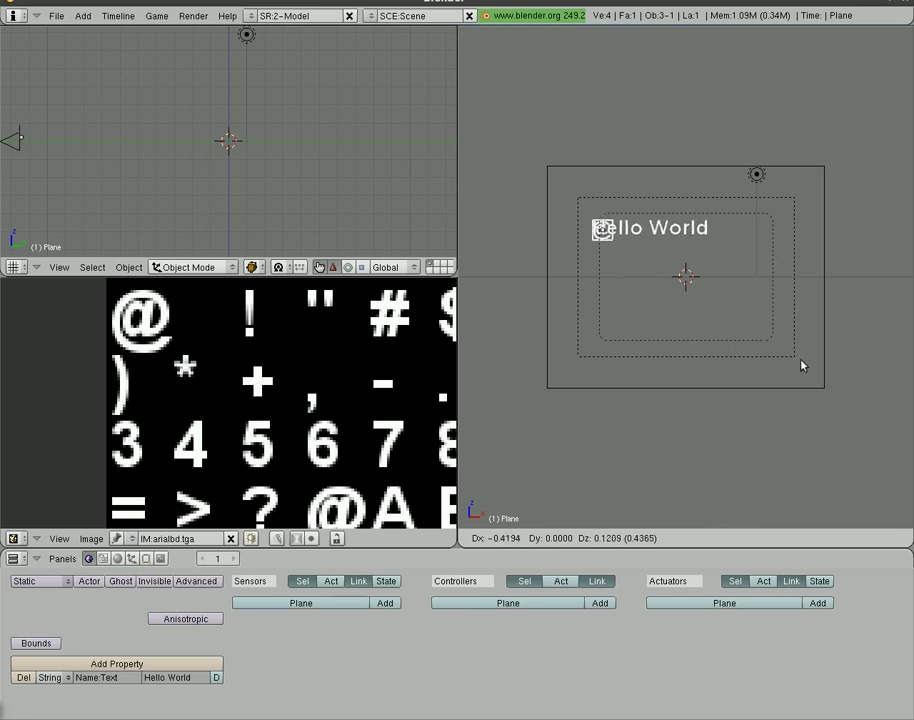
{"action": "left_click", "coordinate": [797, 362]}
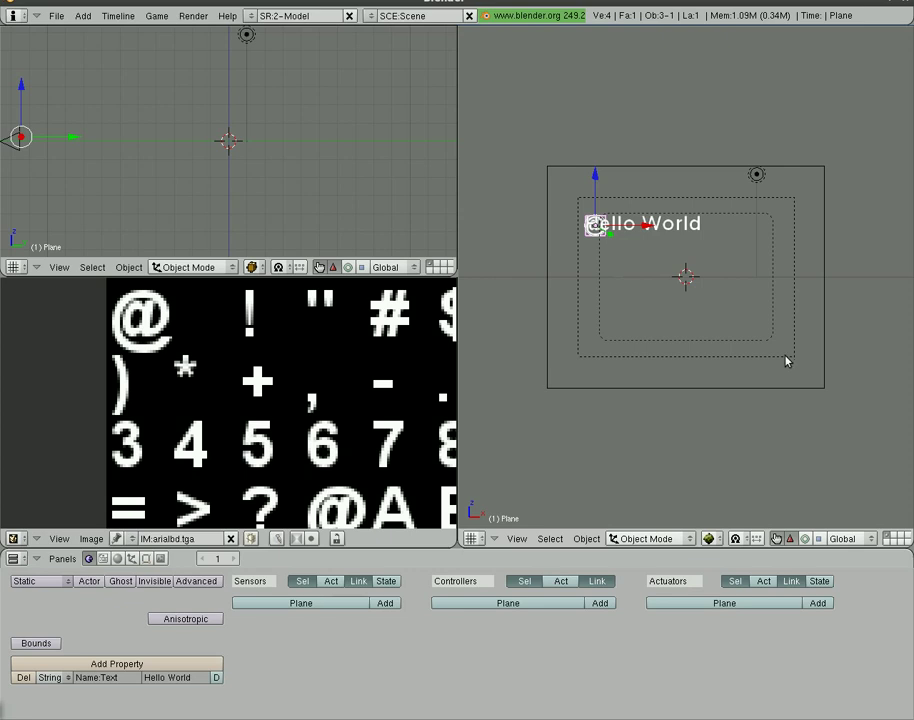
{"action": "key", "text": "g"}
{"action": "left_click", "coordinate": [758, 341]}
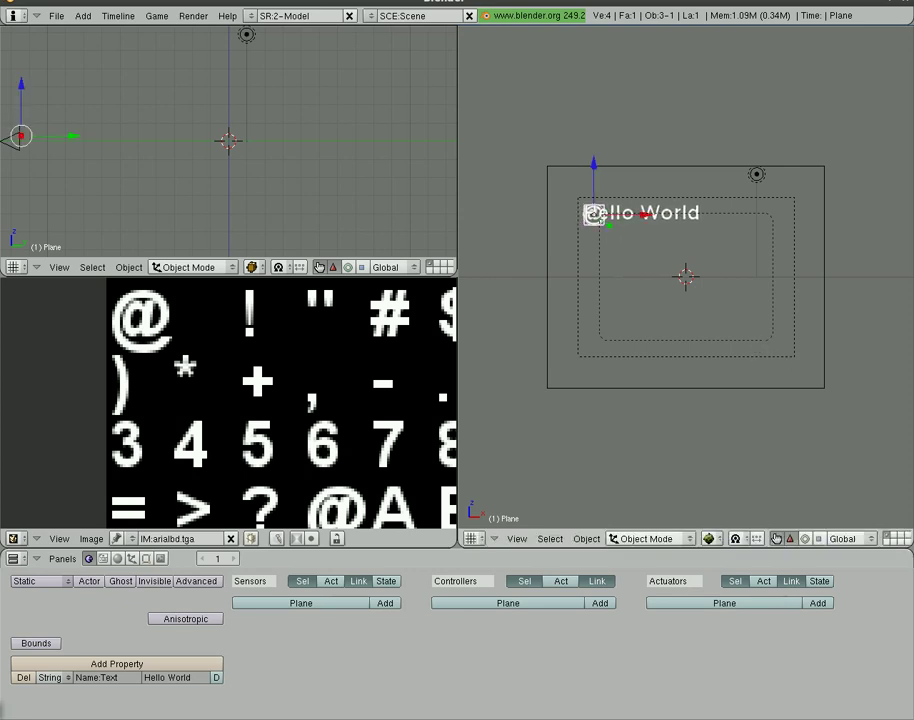
Step: Run the game to preview the repositioned Hello World text, then stop it
{"action": "key", "text": "p"}
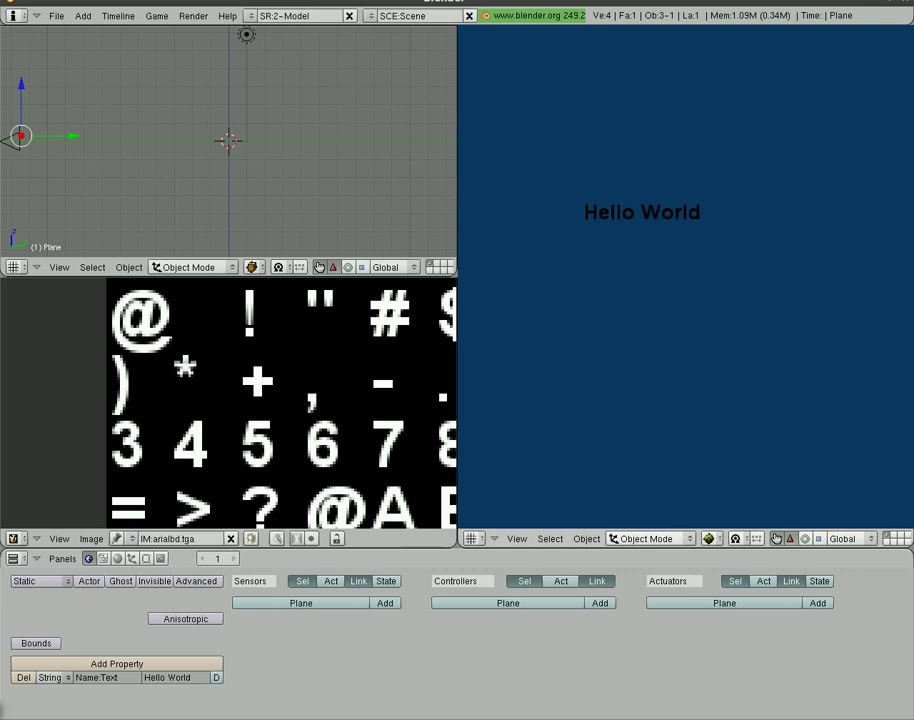
{"action": "key", "text": "Escape"}
{"action": "scroll", "coordinate": [318, 206], "scroll_direction": "down", "scroll_amount": 5}
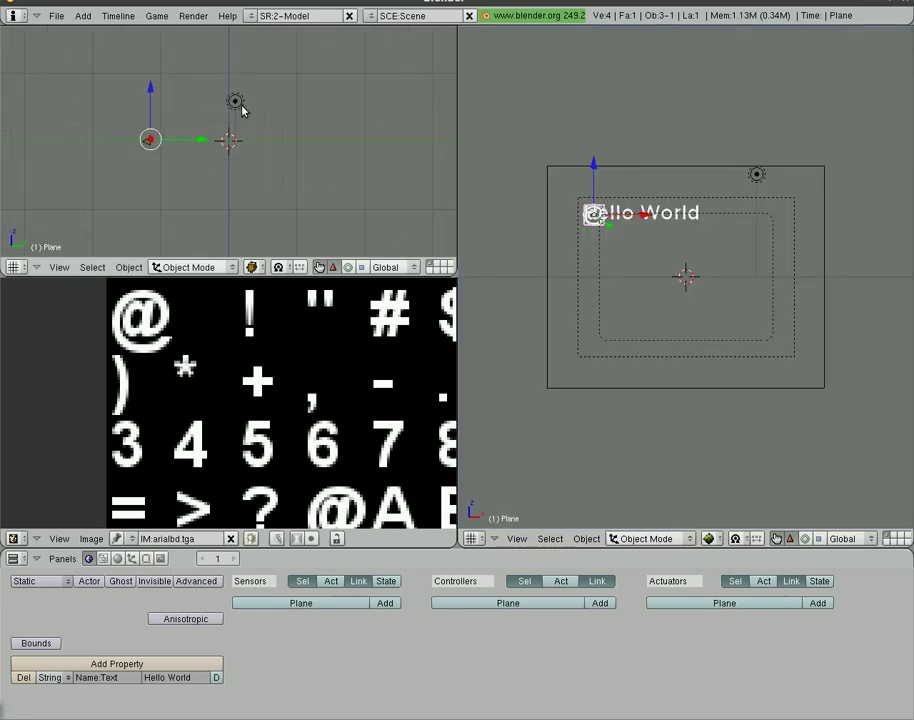
Step: Move the Lamp further left and test-run the game to check the scene
{"action": "right_click", "coordinate": [237, 103]}
{"action": "key", "text": "g"}
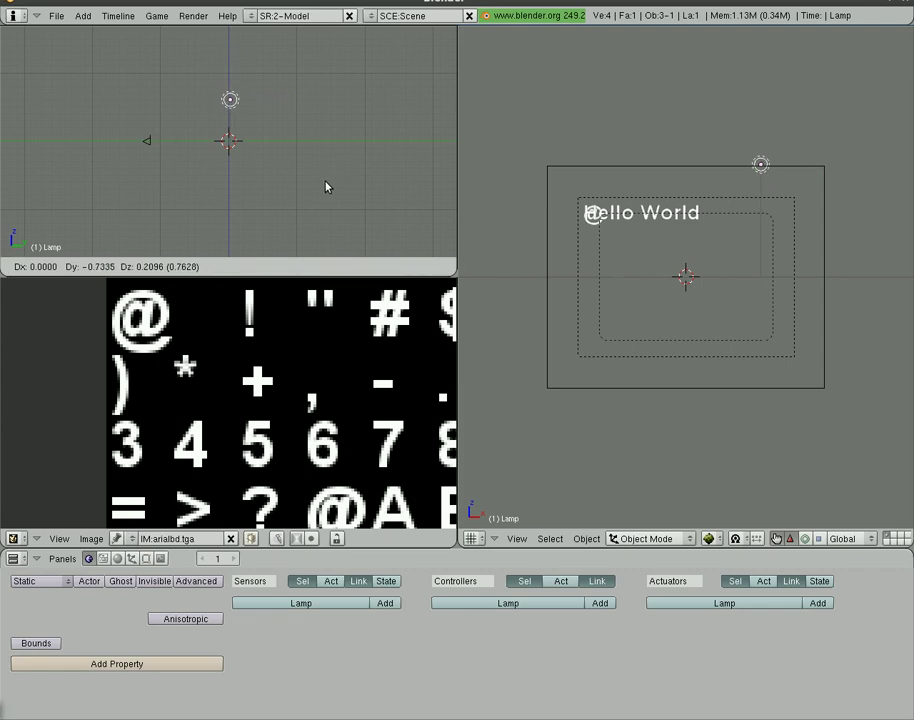
{"action": "left_click", "coordinate": [169, 193]}
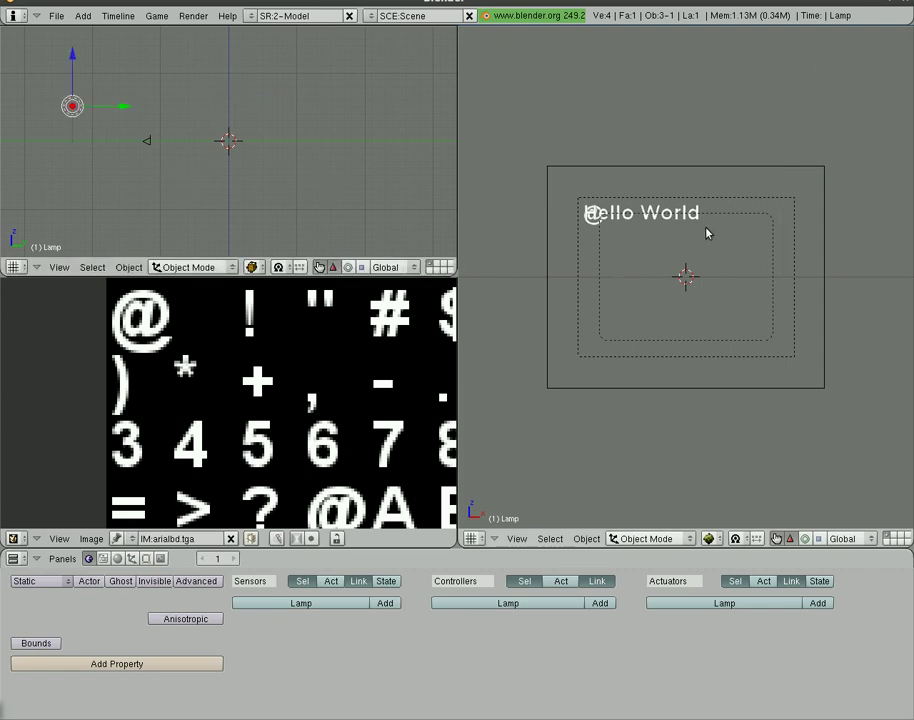
{"action": "key", "text": "p"}
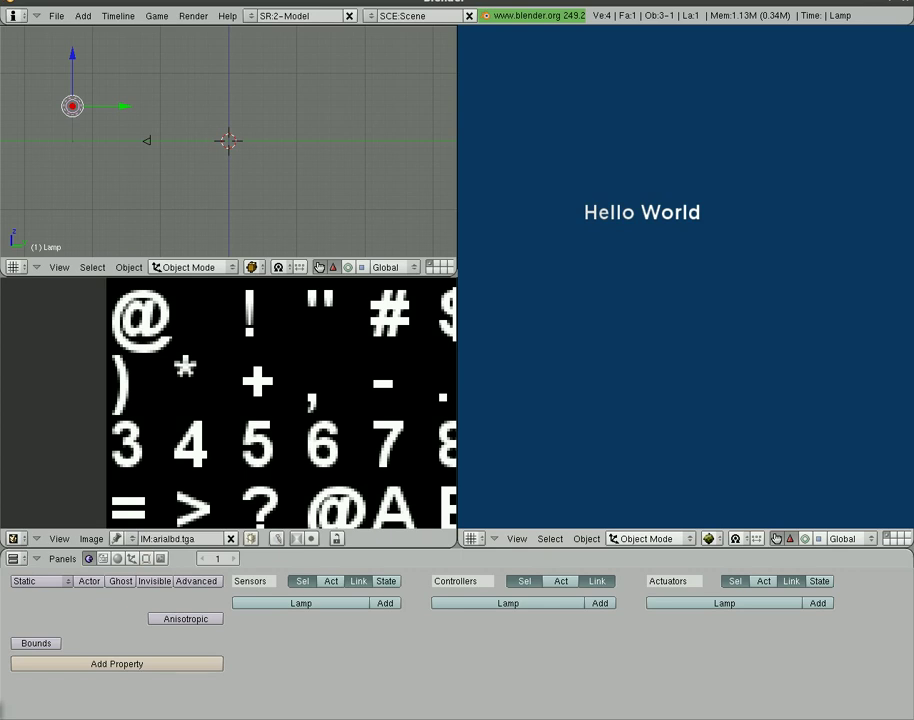
{"action": "key", "text": "Escape"}
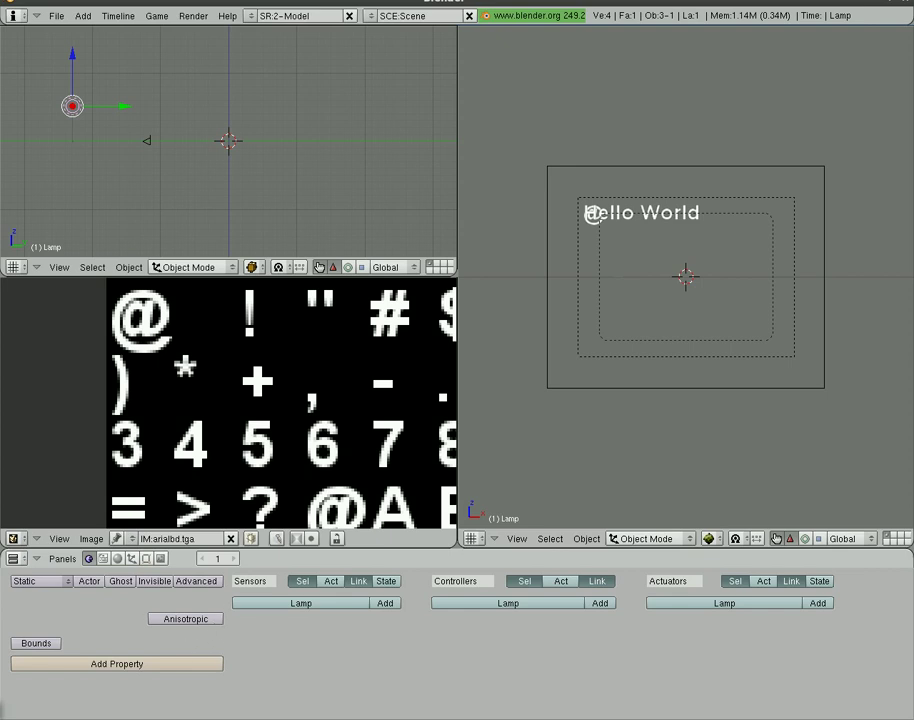
Step: Make the plane's Text property Int and link an Always sensor, AND controller and actuator
{"action": "right_click", "coordinate": [610, 220]}
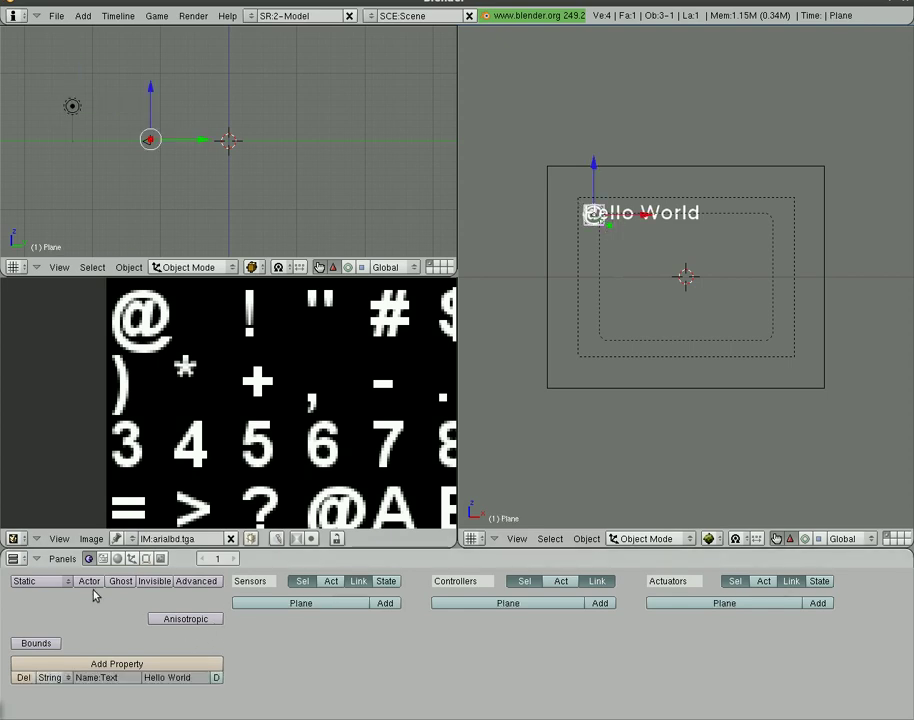
{"action": "left_click", "coordinate": [58, 679]}
{"action": "left_click", "coordinate": [56, 655]}
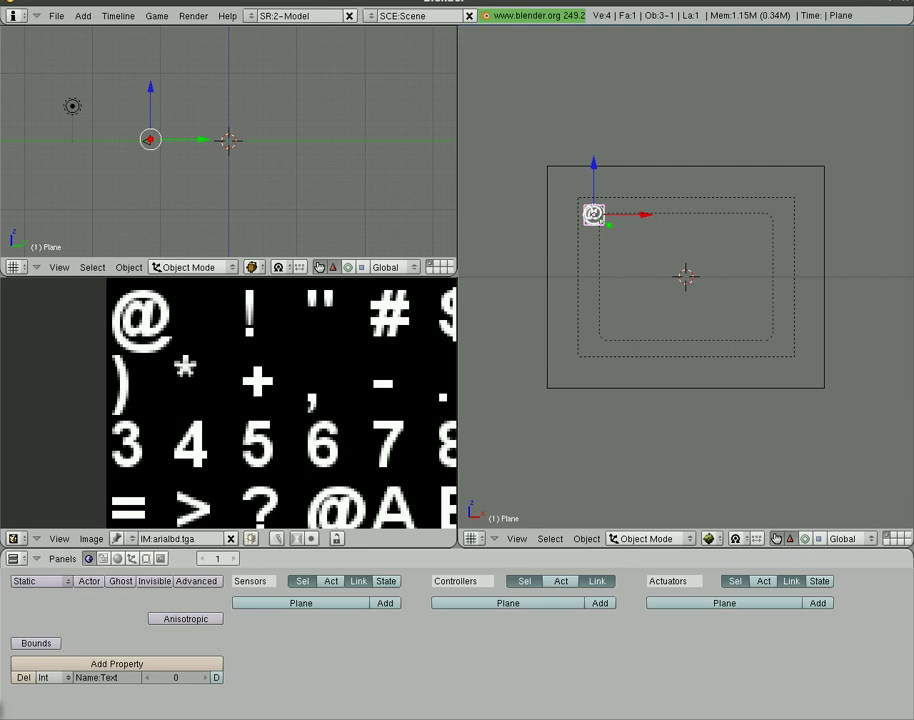
{"action": "left_click", "coordinate": [385, 603]}
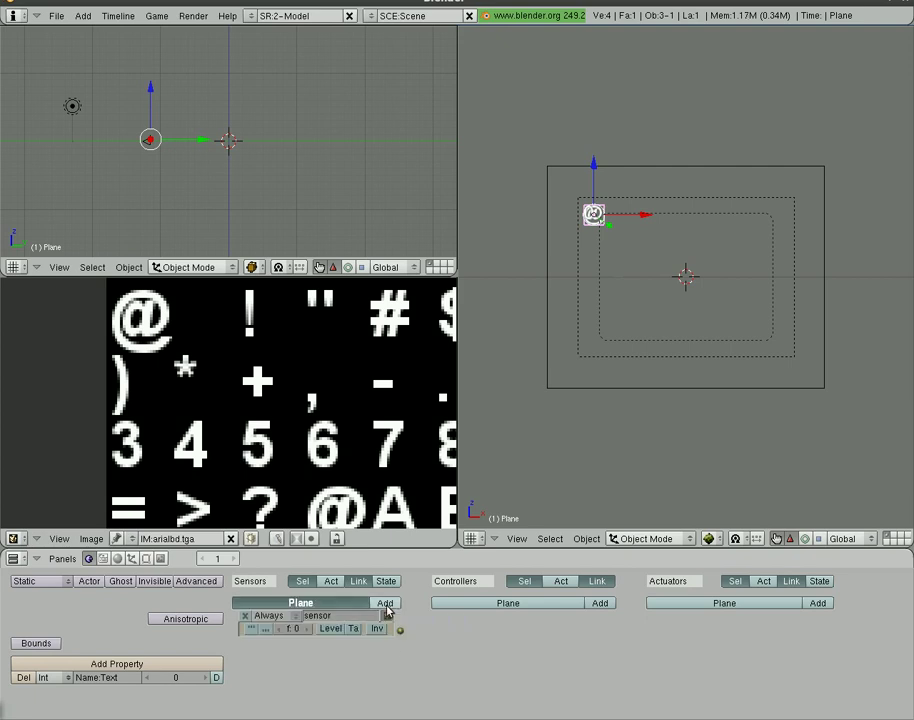
{"action": "left_click", "coordinate": [600, 603]}
{"action": "left_click", "coordinate": [818, 603]}
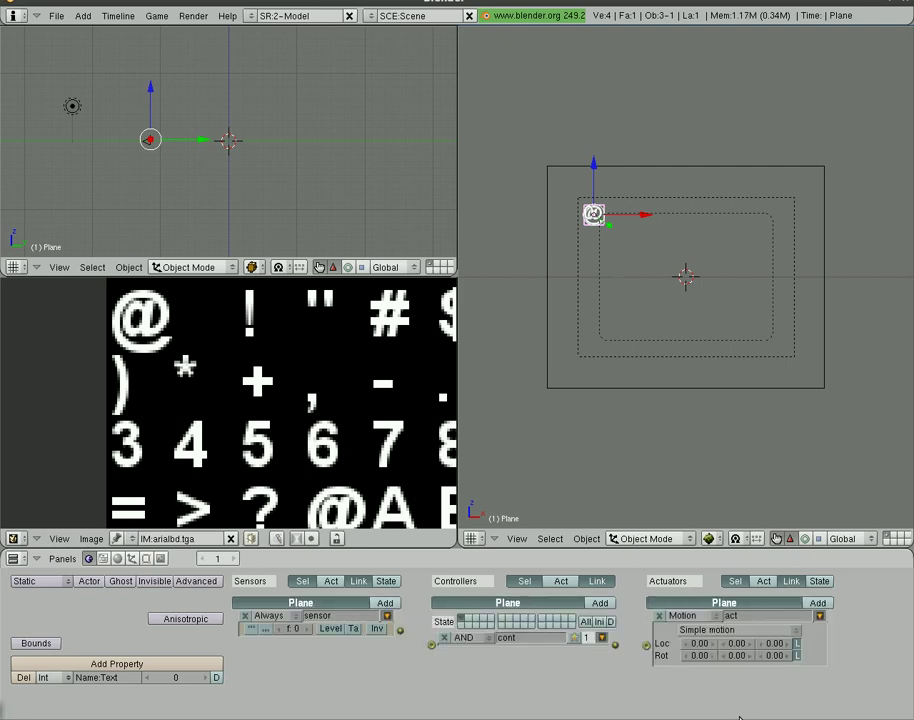
{"action": "left_click_drag", "start_coordinate": [401, 632], "coordinate": [431, 644]}
{"action": "left_click_drag", "start_coordinate": [615, 645], "coordinate": [646, 645]}
Step: Put the Always sensor in pulse mode and make the actuator a Property actuator setting Text to Text+1
{"action": "left_click", "coordinate": [309, 629]}
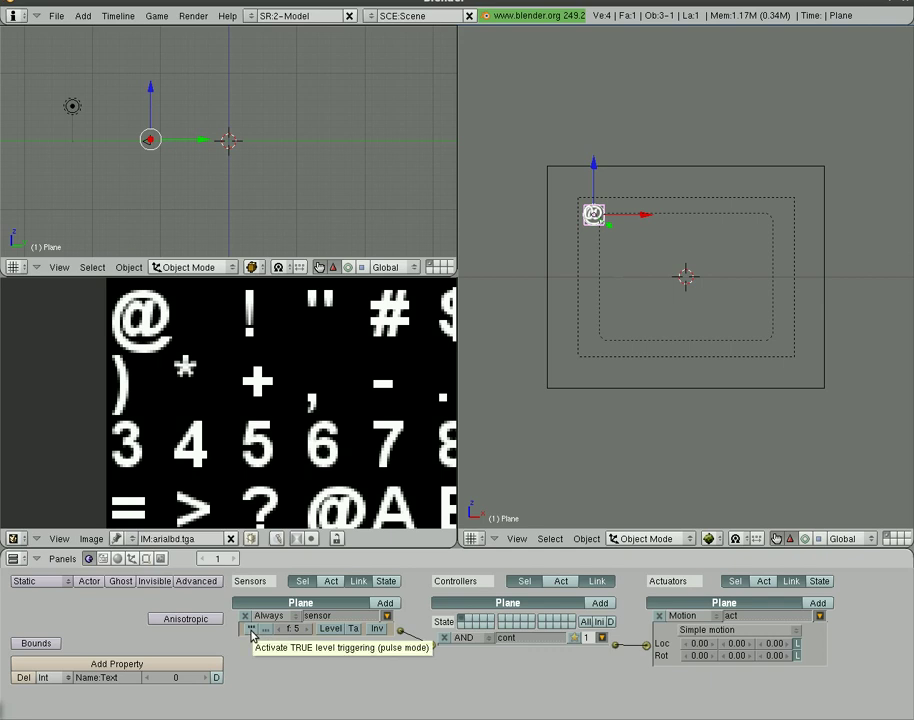
{"action": "left_click", "coordinate": [251, 629]}
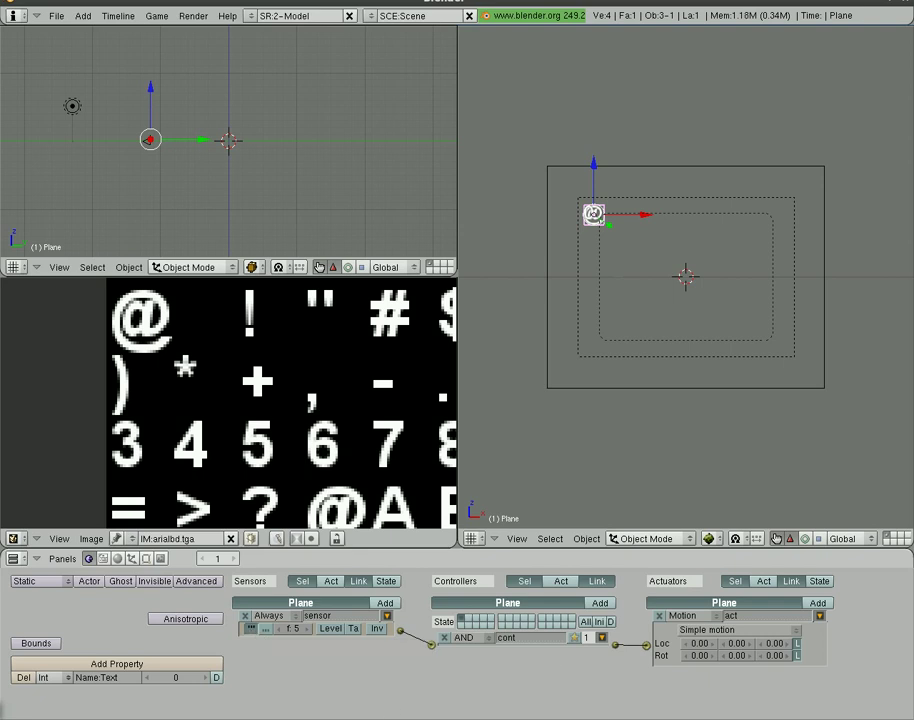
{"action": "left_click", "coordinate": [730, 630]}
{"action": "left_click", "coordinate": [684, 615]}
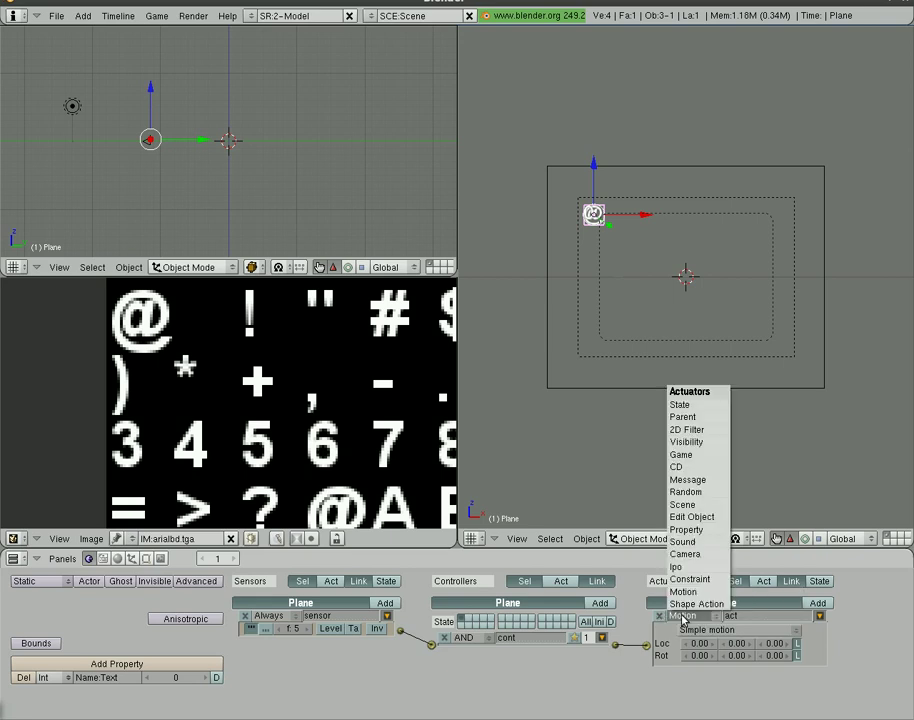
{"action": "left_click", "coordinate": [701, 529]}
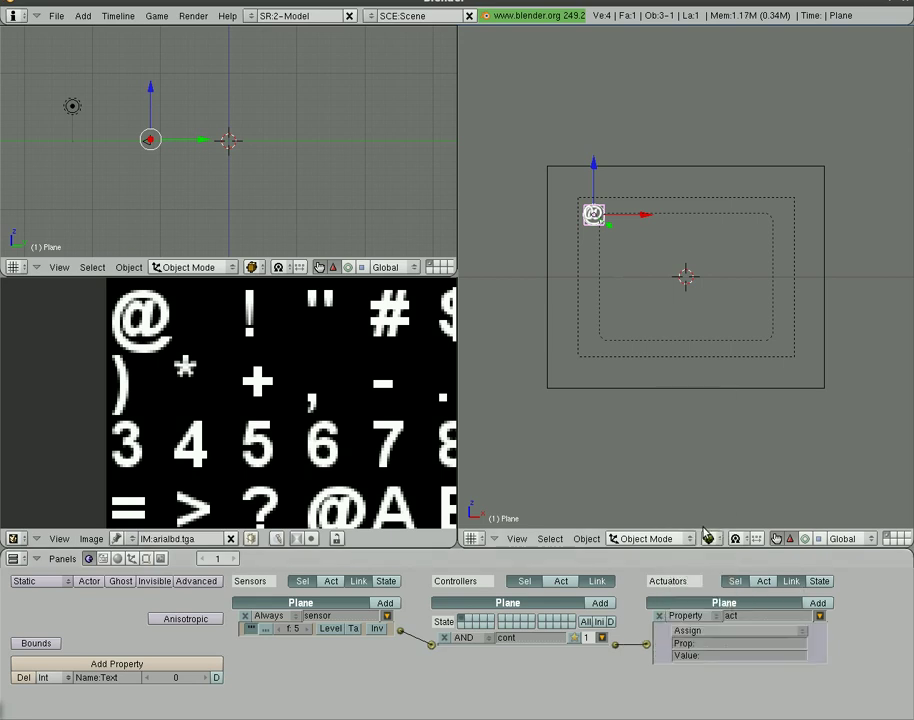
{"action": "left_click", "coordinate": [735, 646]}
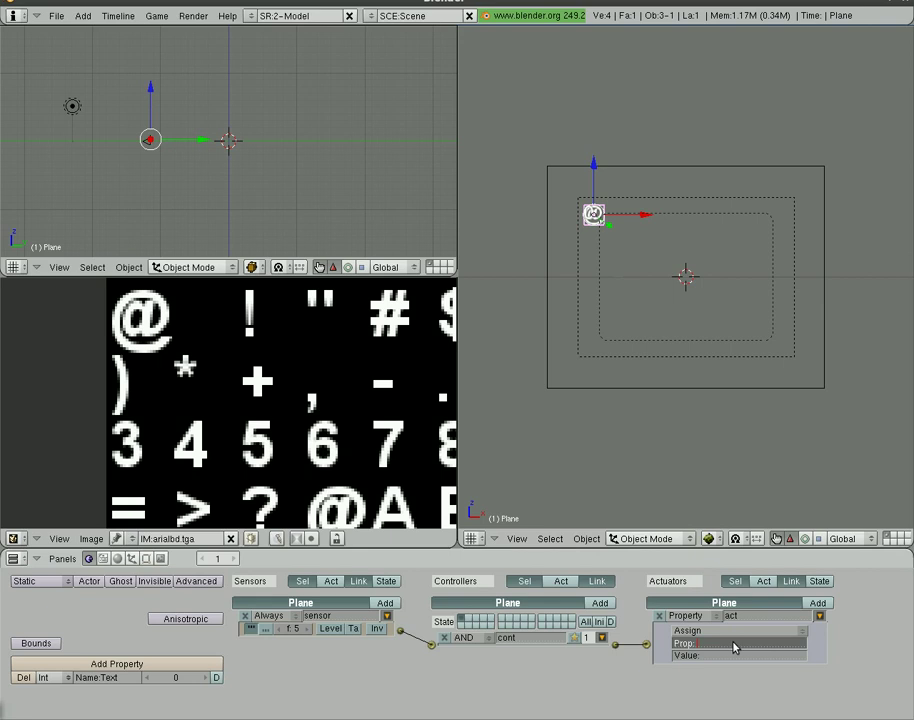
{"action": "type", "text": "Text"}
{"action": "left_click", "coordinate": [735, 657]}
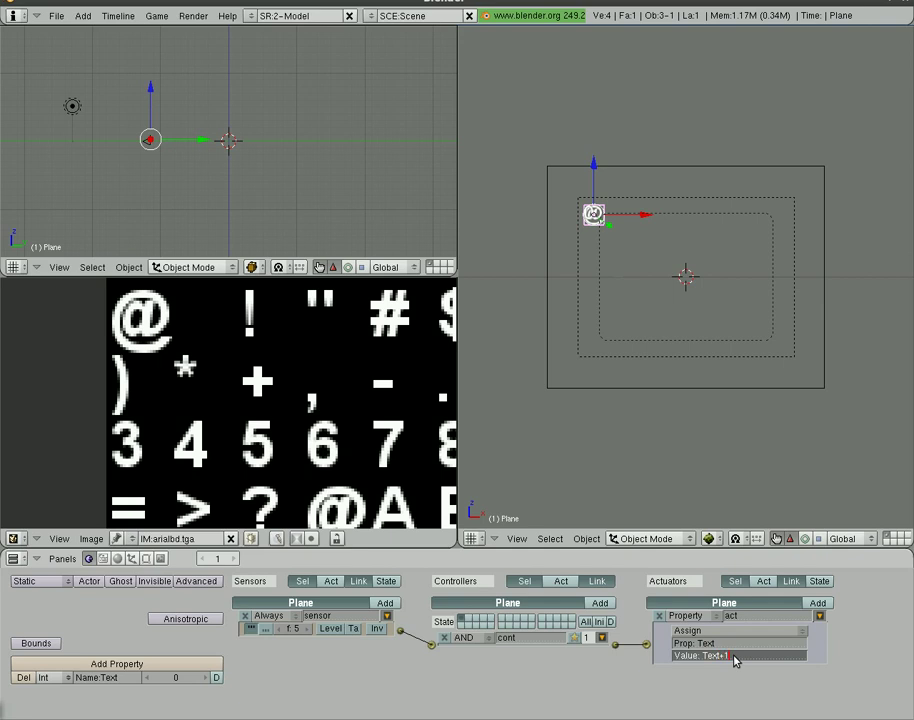
{"action": "key", "text": "Return"}
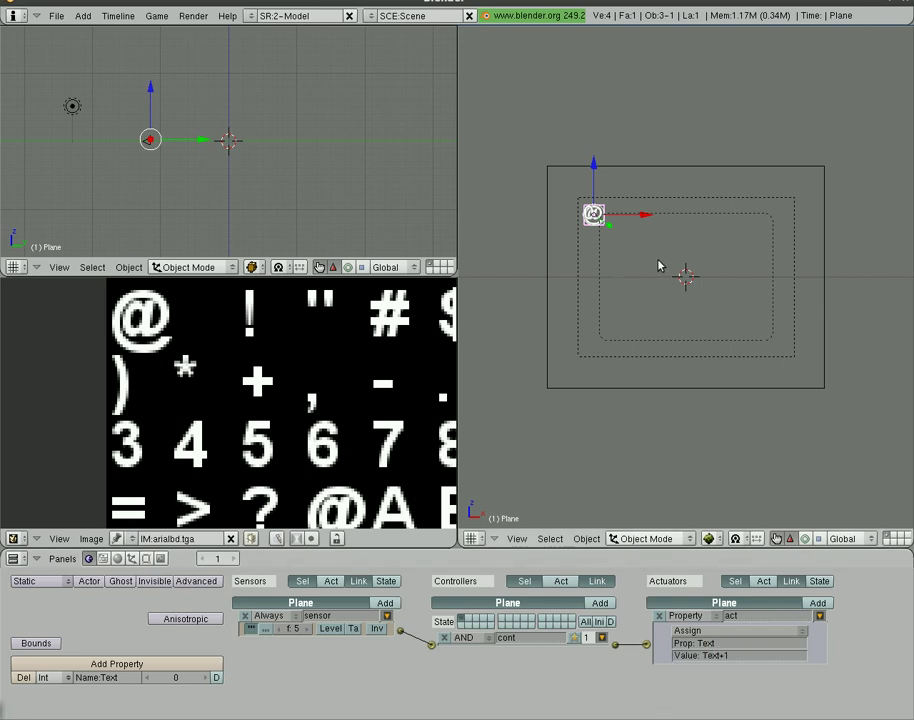
Step: Test-run the counter, set the Always sensor frequency to 10, and run it again
{"action": "key", "text": "p"}
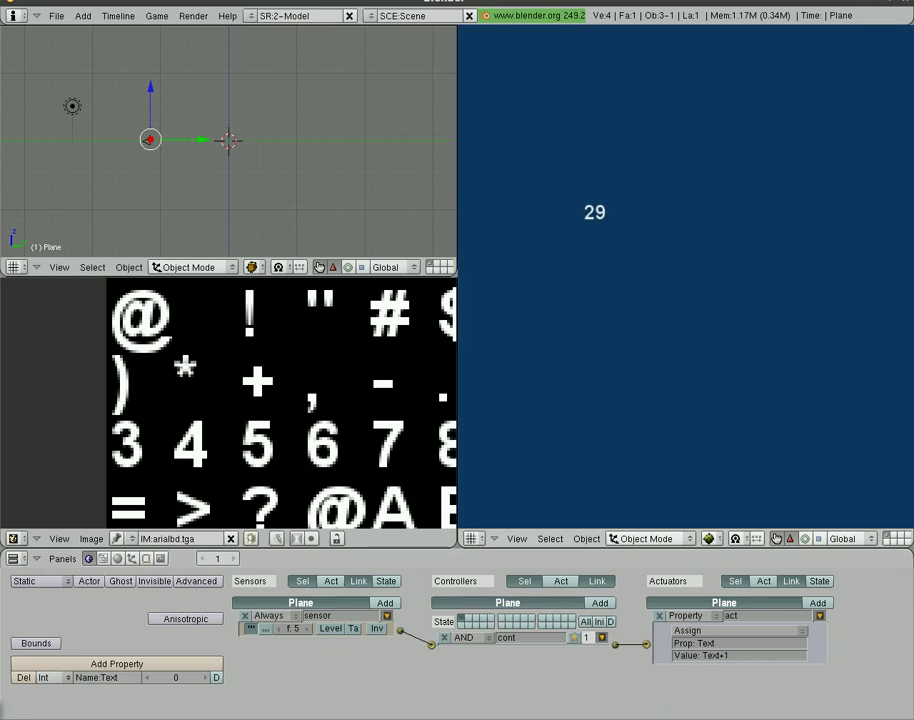
{"action": "key", "text": "Escape"}
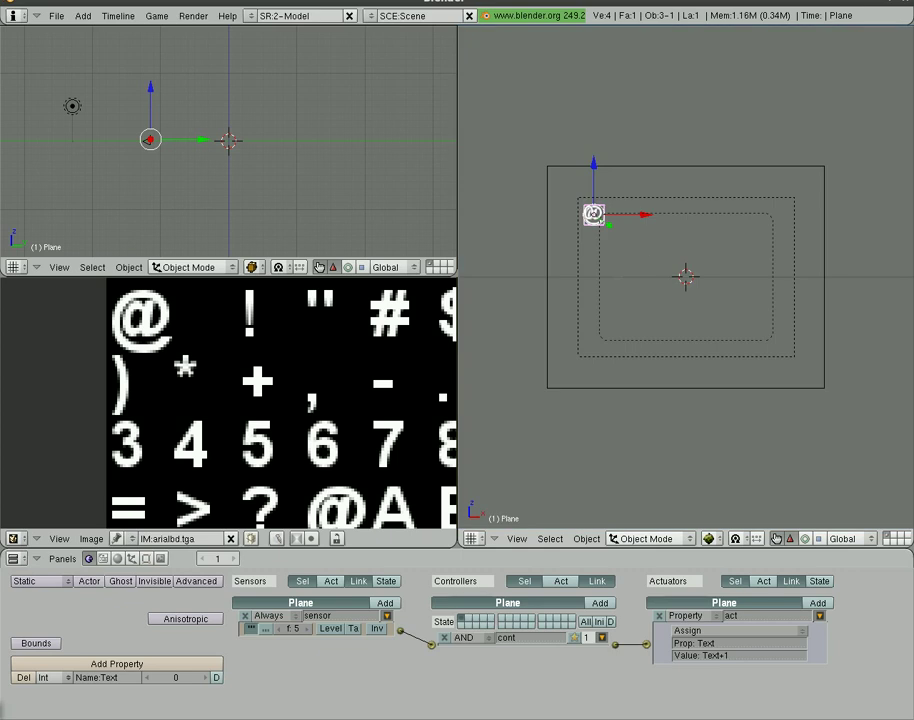
{"action": "left_click", "coordinate": [306, 629]}
{"action": "left_click", "coordinate": [306, 629]}
{"action": "left_click", "coordinate": [306, 629]}
{"action": "left_click", "coordinate": [306, 629]}
{"action": "left_click", "coordinate": [306, 629]}
{"action": "left_click", "coordinate": [306, 629]}
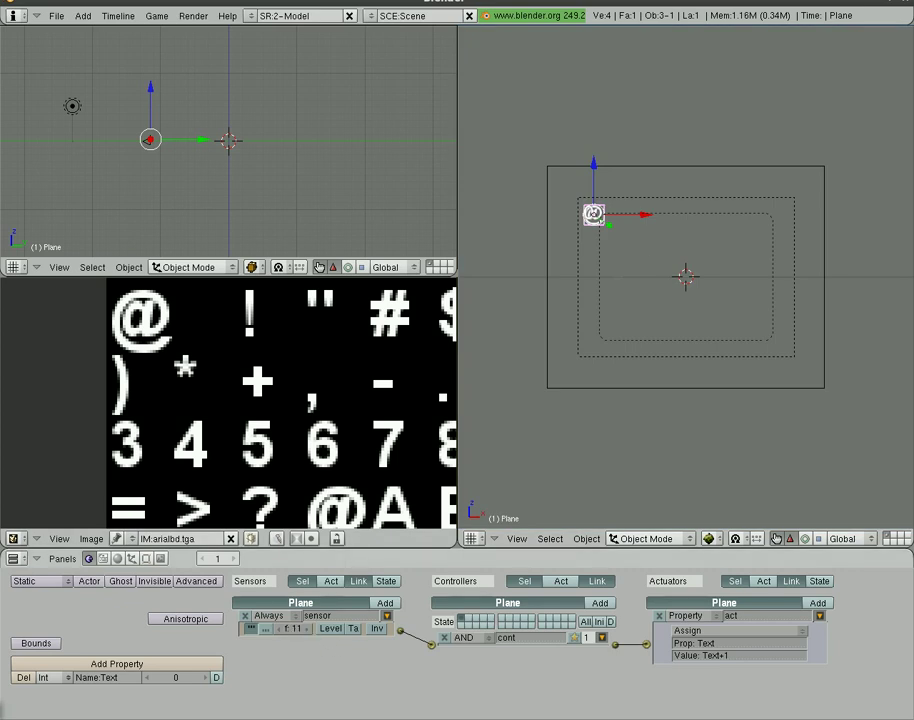
{"action": "left_click", "coordinate": [283, 629]}
{"action": "key", "text": "p"}
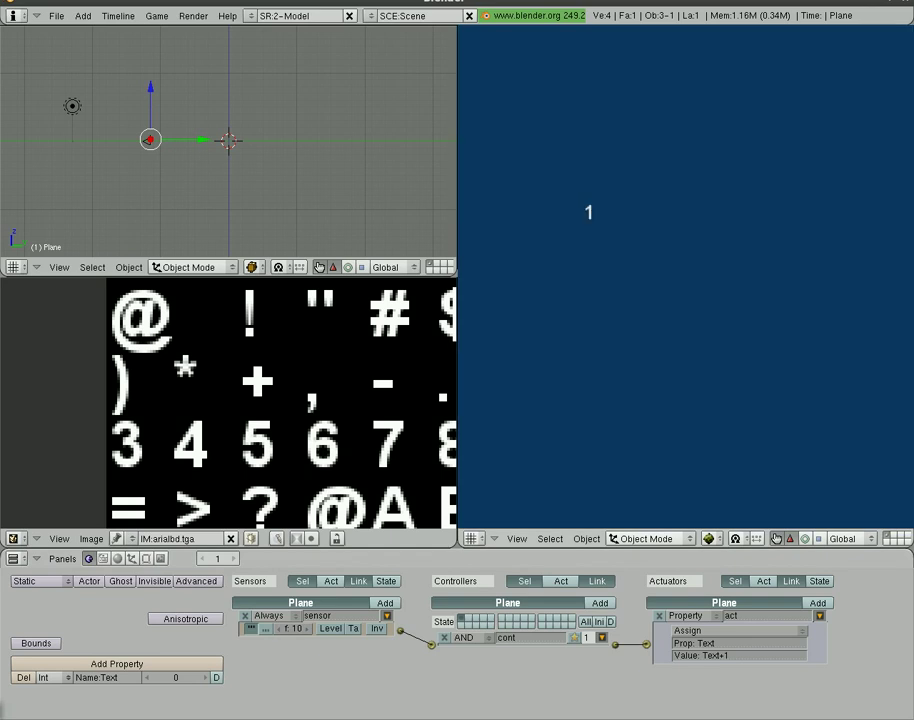
{"action": "key", "text": "Escape"}
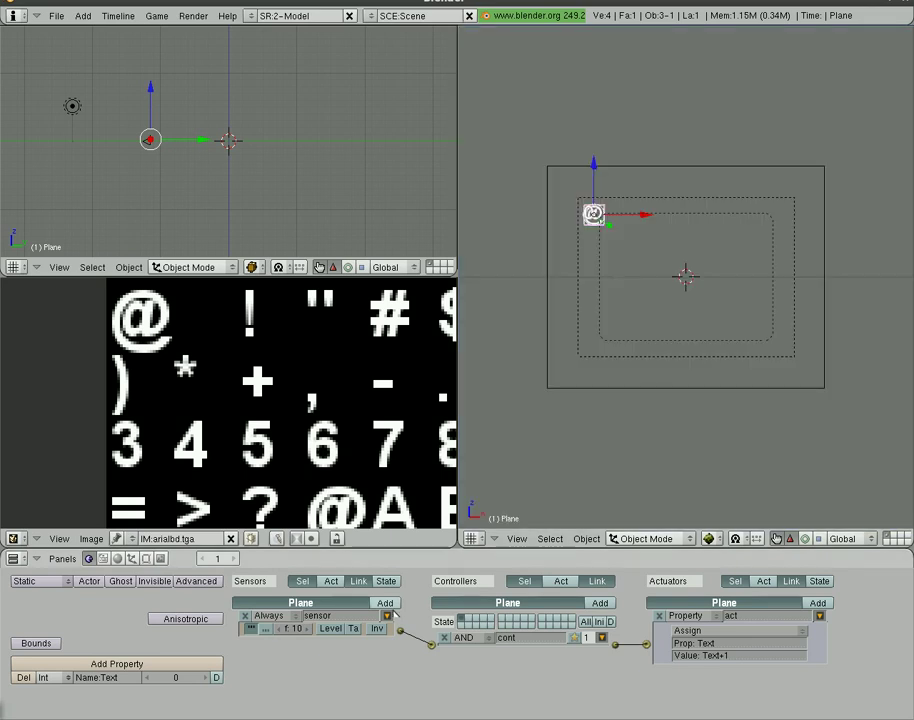
Step: Lower the Always sensor frequency to 1 and test-run the faster-climbing counter
{"action": "left_click", "coordinate": [281, 629]}
{"action": "left_click", "coordinate": [281, 629]}
{"action": "left_click", "coordinate": [281, 629]}
{"action": "left_click", "coordinate": [281, 629]}
{"action": "left_click", "coordinate": [281, 629]}
{"action": "left_click", "coordinate": [281, 629]}
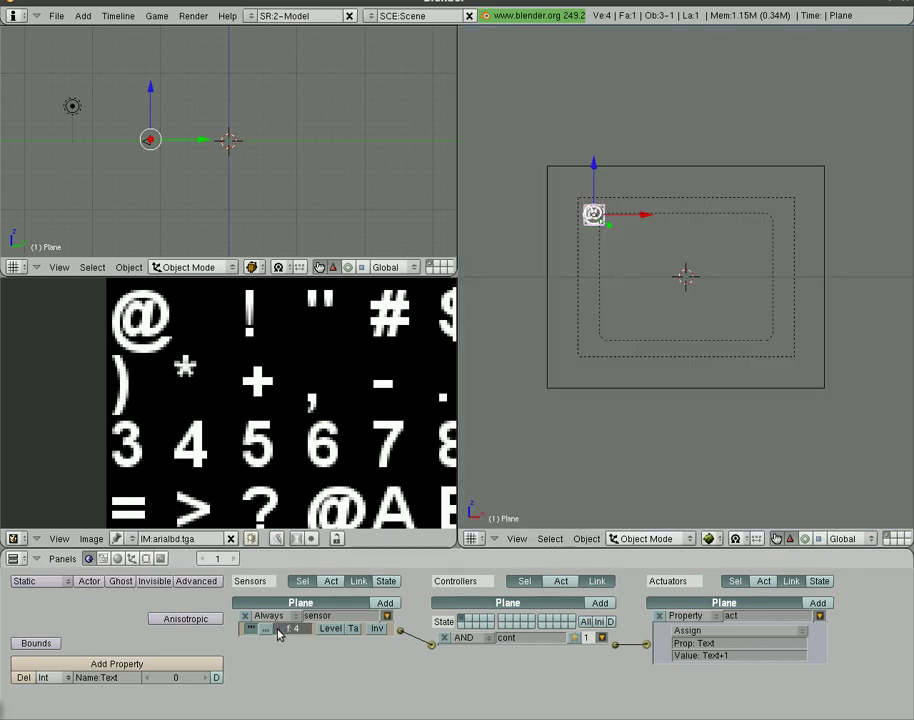
{"action": "left_click", "coordinate": [281, 629]}
{"action": "left_click", "coordinate": [281, 629]}
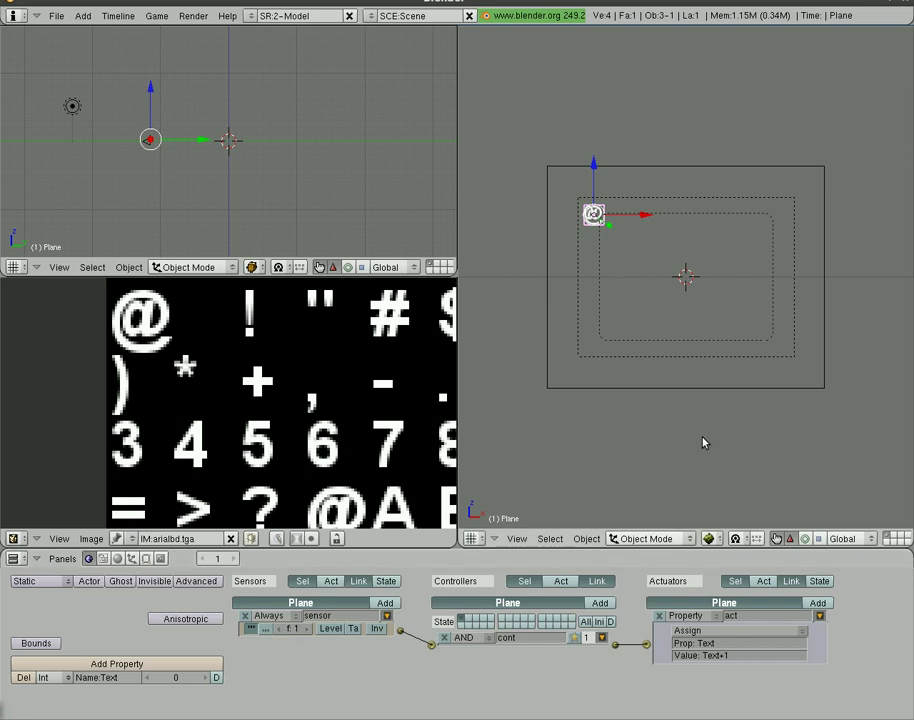
{"action": "key", "text": "p"}
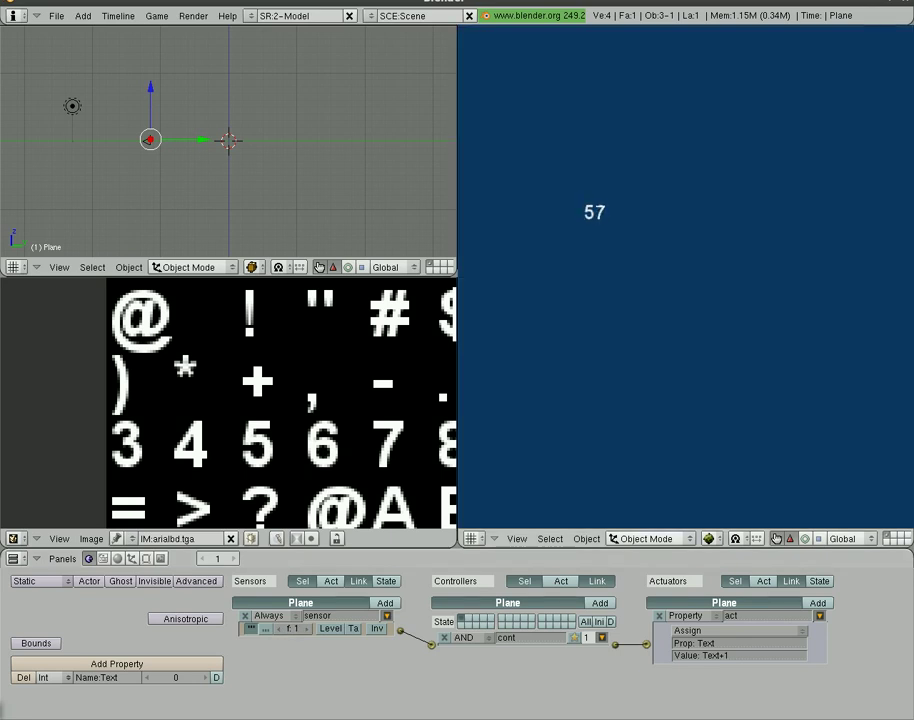
{"action": "key", "text": "Escape"}
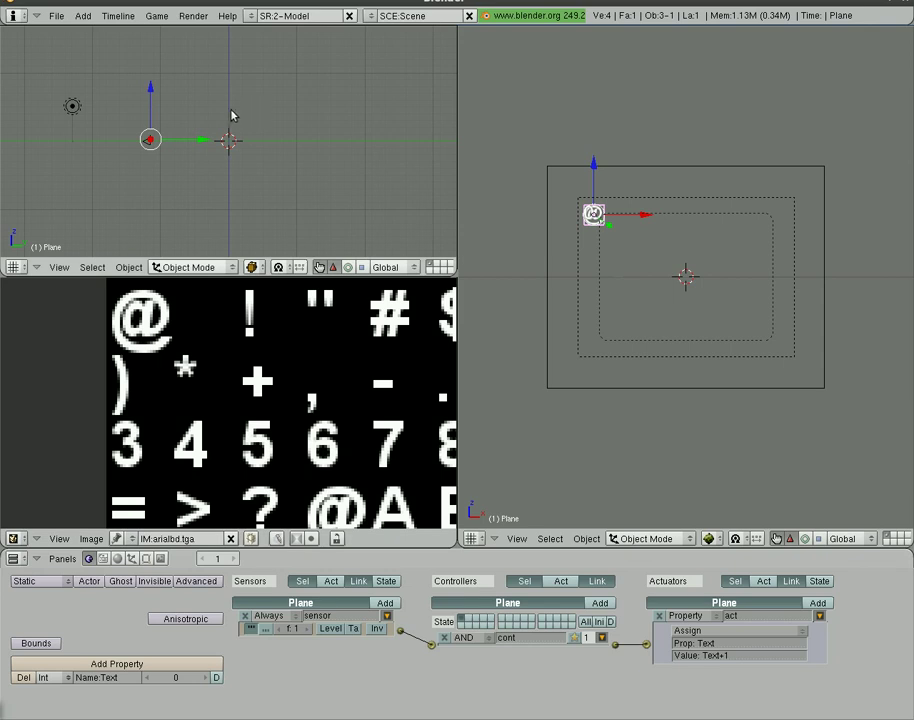
Step: Add a UV sphere mesh with its default segments, rings and radius
{"action": "key", "text": "space"}
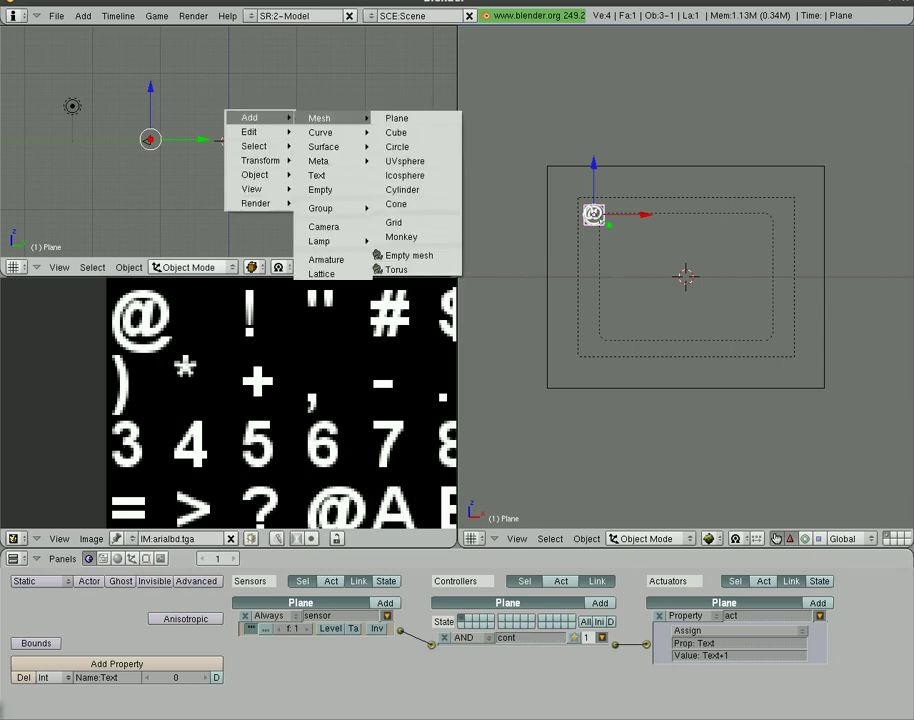
{"action": "left_click", "coordinate": [410, 161]}
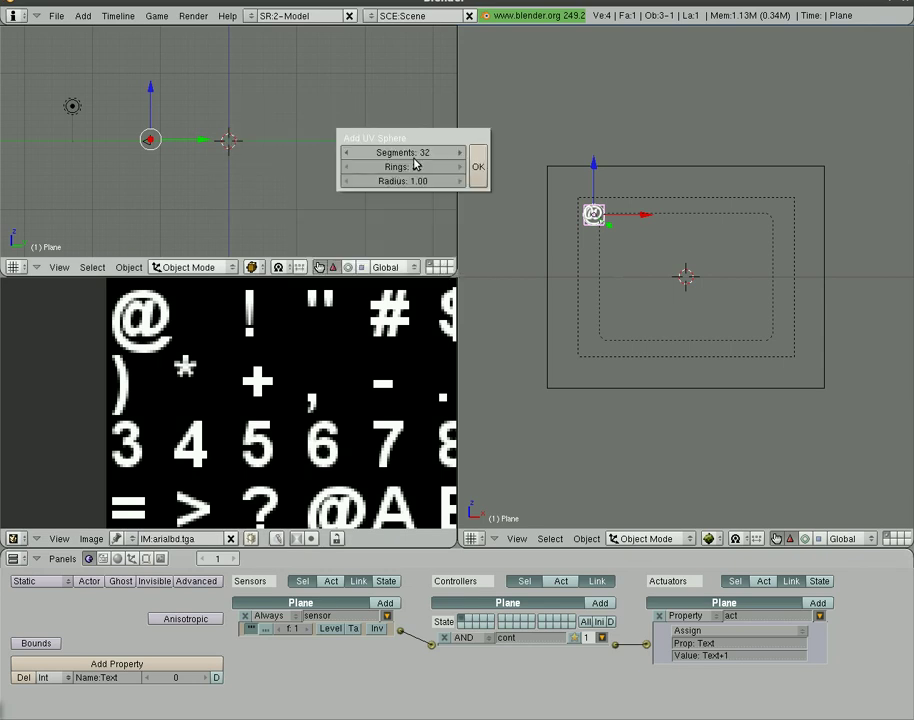
{"action": "left_click", "coordinate": [475, 177]}
Step: Give the camera two sensor–AND controller–Motion actuator chains moving Loc X 0.10 and -0.10
{"action": "right_click", "coordinate": [580, 389]}
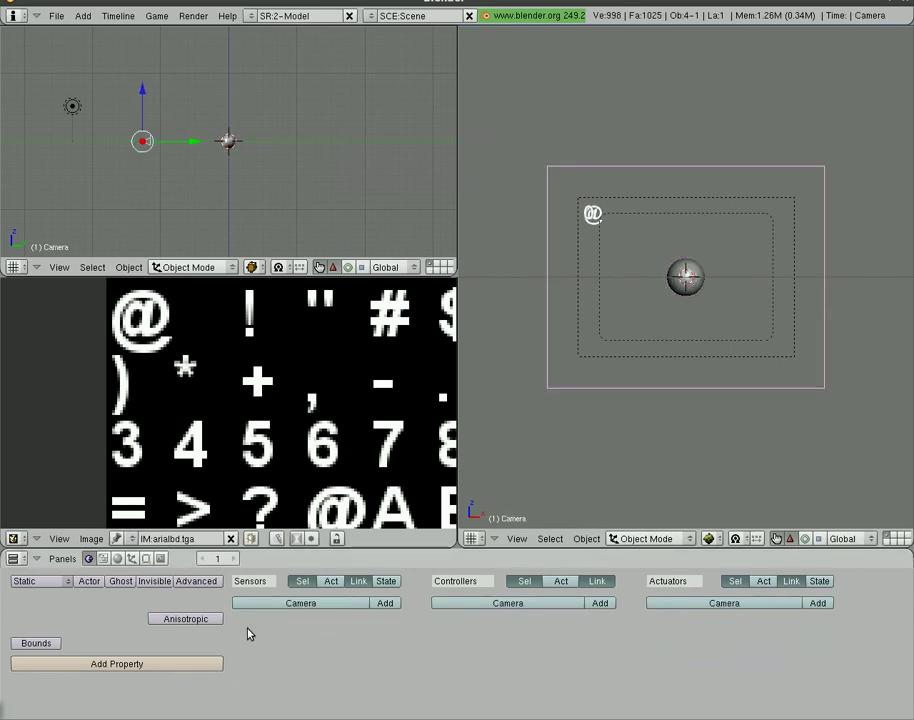
{"action": "left_click", "coordinate": [385, 603]}
{"action": "left_click", "coordinate": [600, 603]}
{"action": "left_click", "coordinate": [818, 603]}
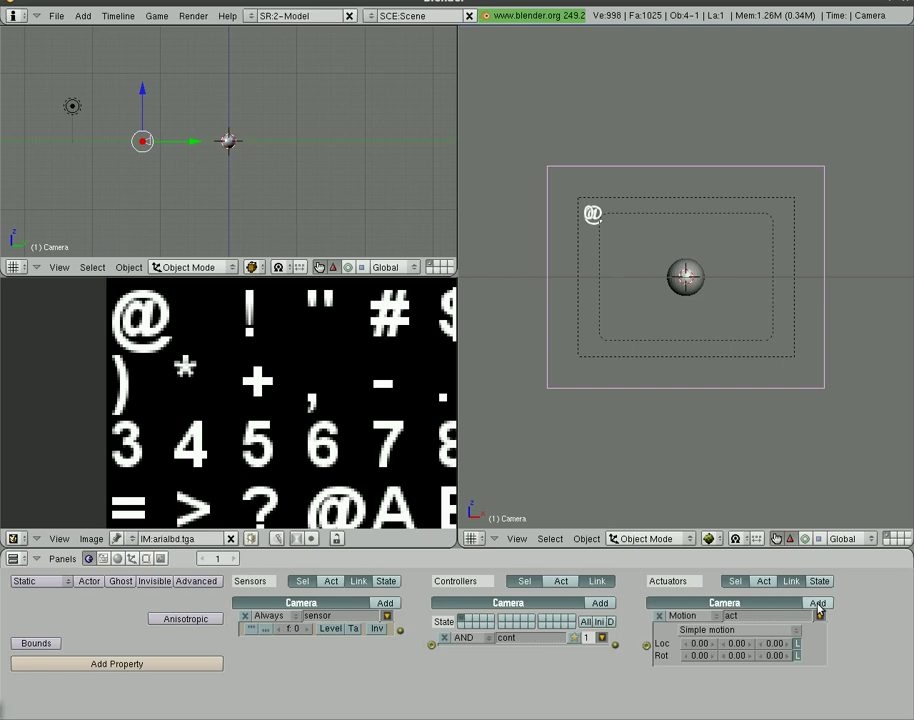
{"action": "left_click", "coordinate": [385, 603]}
{"action": "left_click", "coordinate": [600, 603]}
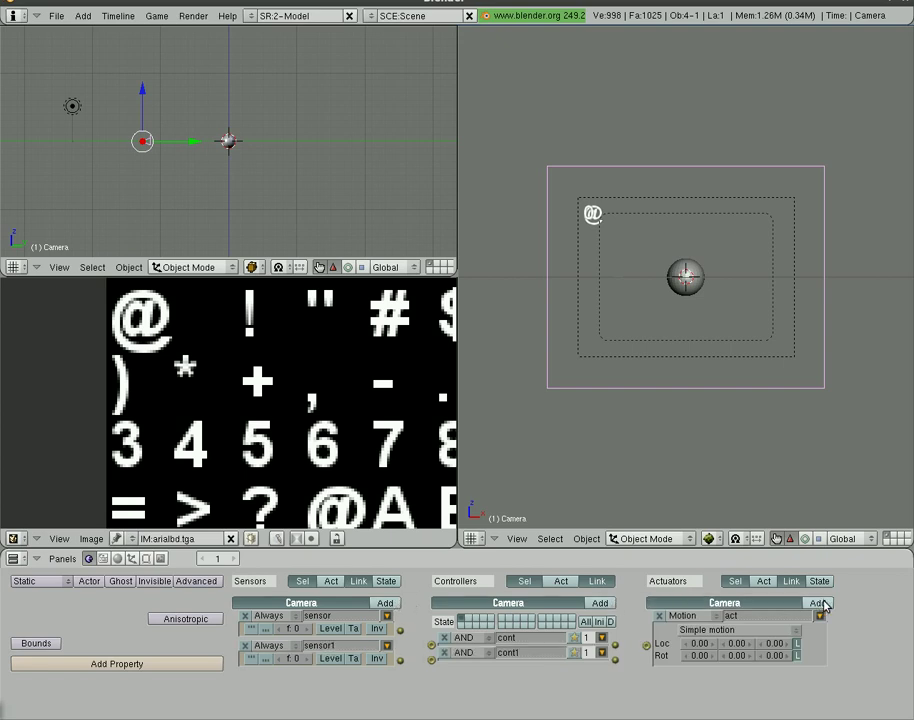
{"action": "left_click", "coordinate": [818, 603]}
{"action": "left_click", "coordinate": [711, 643]}
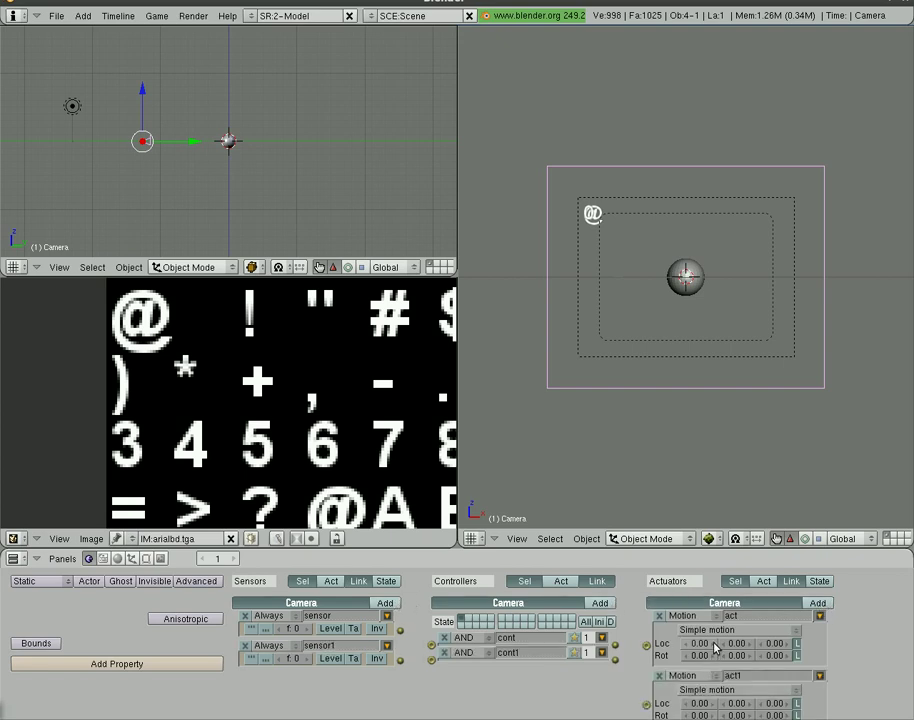
{"action": "left_click", "coordinate": [688, 706]}
{"action": "left_click_drag", "start_coordinate": [615, 660], "coordinate": [646, 704]}
{"action": "left_click_drag", "start_coordinate": [615, 645], "coordinate": [646, 645]}
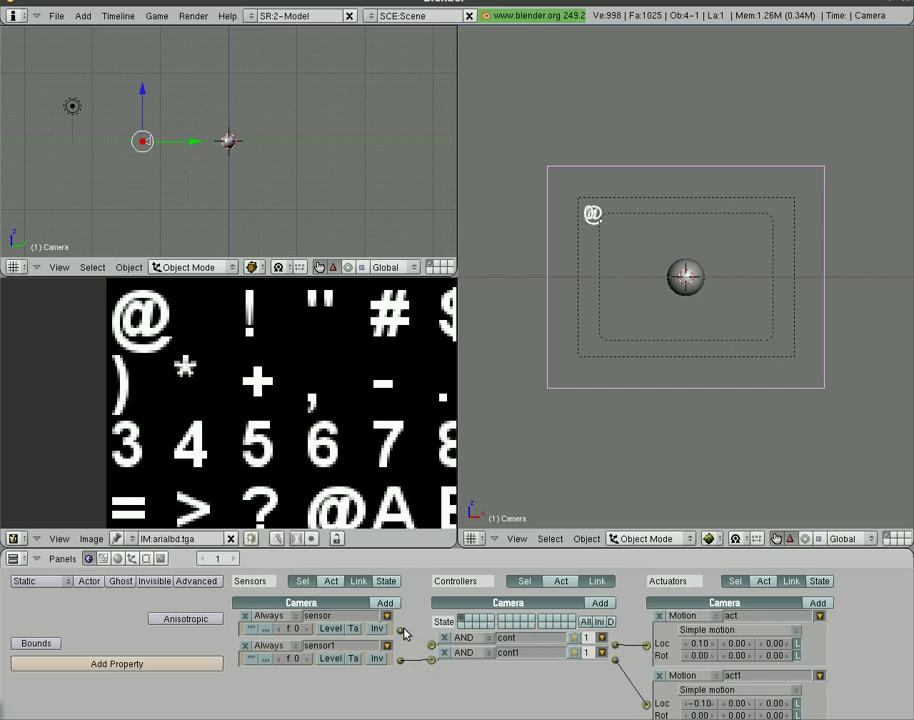
{"action": "left_click_drag", "start_coordinate": [401, 631], "coordinate": [431, 645]}
Step: Make both camera sensors Keyboard sensors, bound to Rightarrow and Leftarrow respectively
{"action": "left_click", "coordinate": [274, 614]}
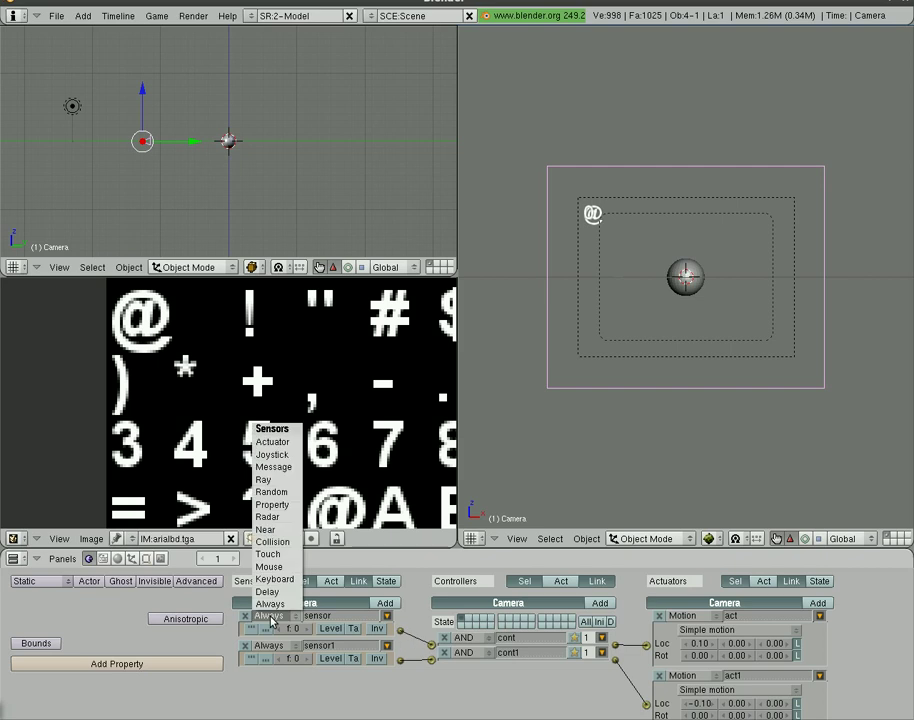
{"action": "left_click", "coordinate": [274, 579]}
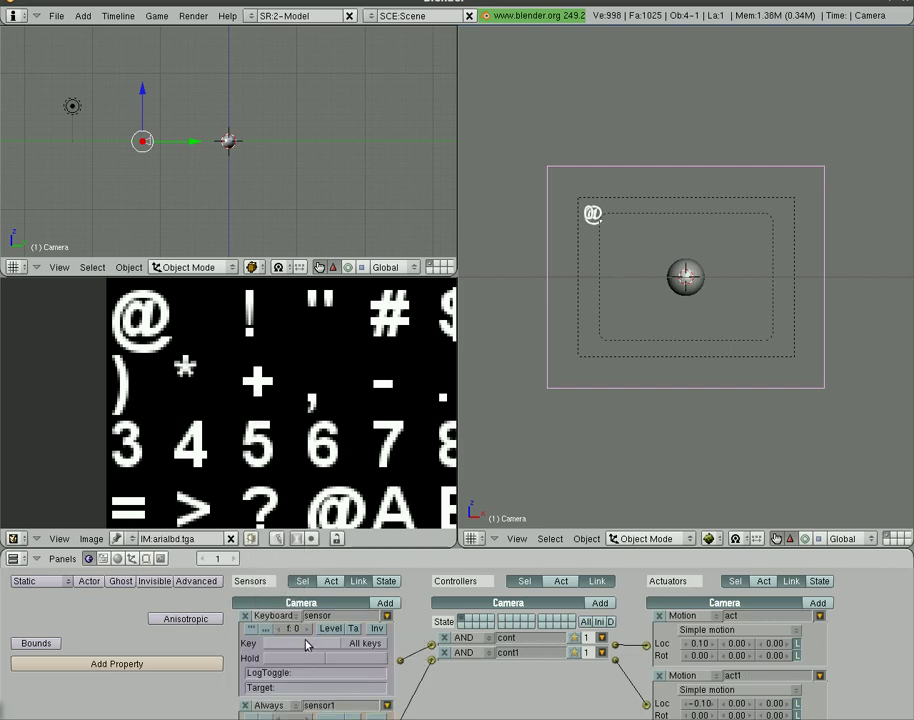
{"action": "key", "text": "Right"}
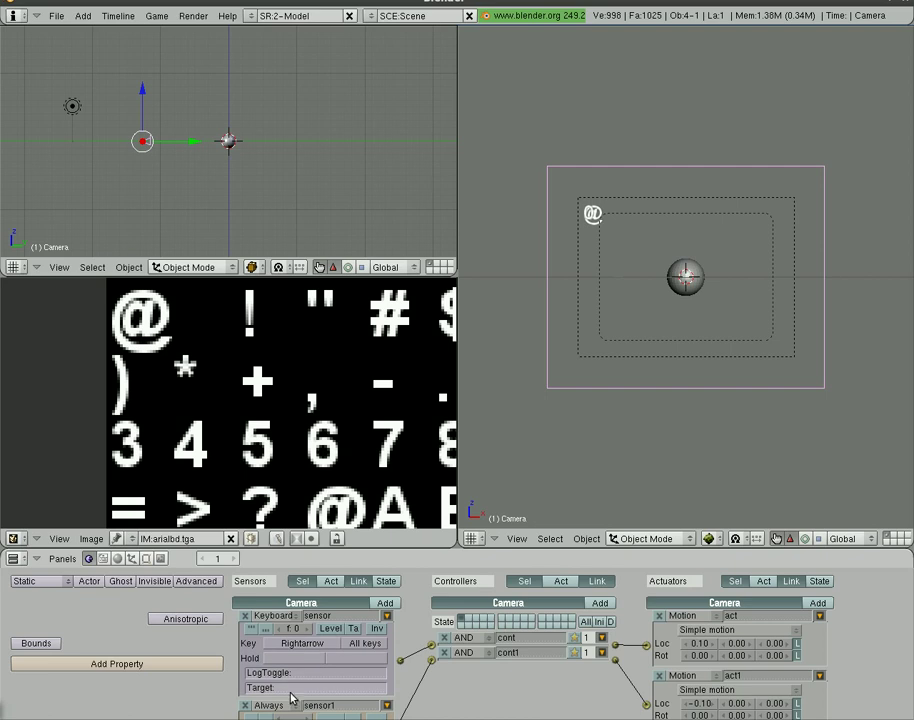
{"action": "left_click", "coordinate": [302, 706]}
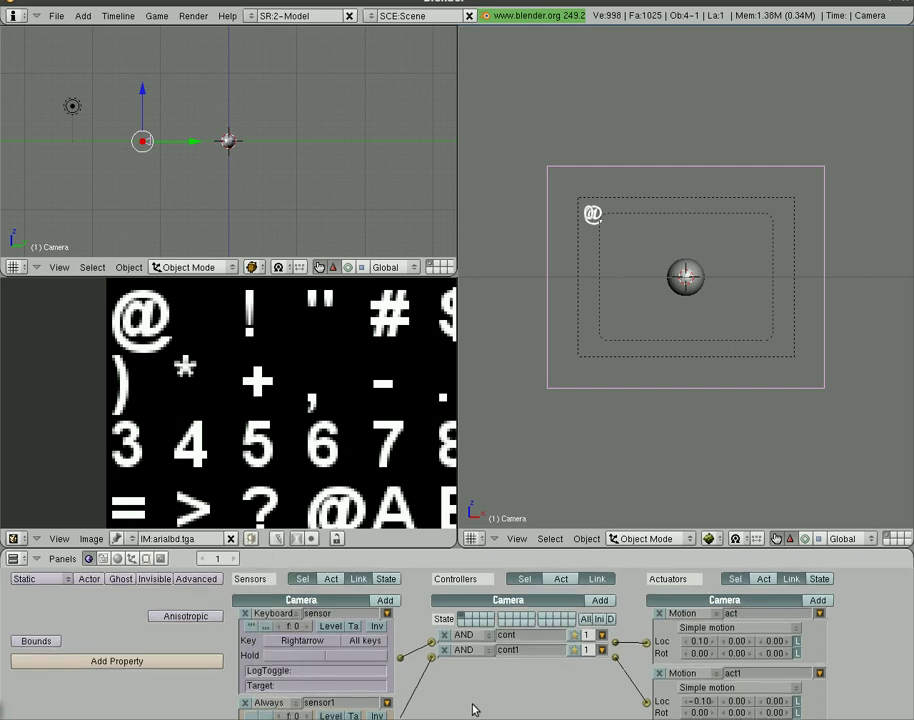
{"action": "scroll", "coordinate": [483, 700], "scroll_direction": "down", "scroll_amount": 1}
{"action": "left_click", "coordinate": [282, 680]}
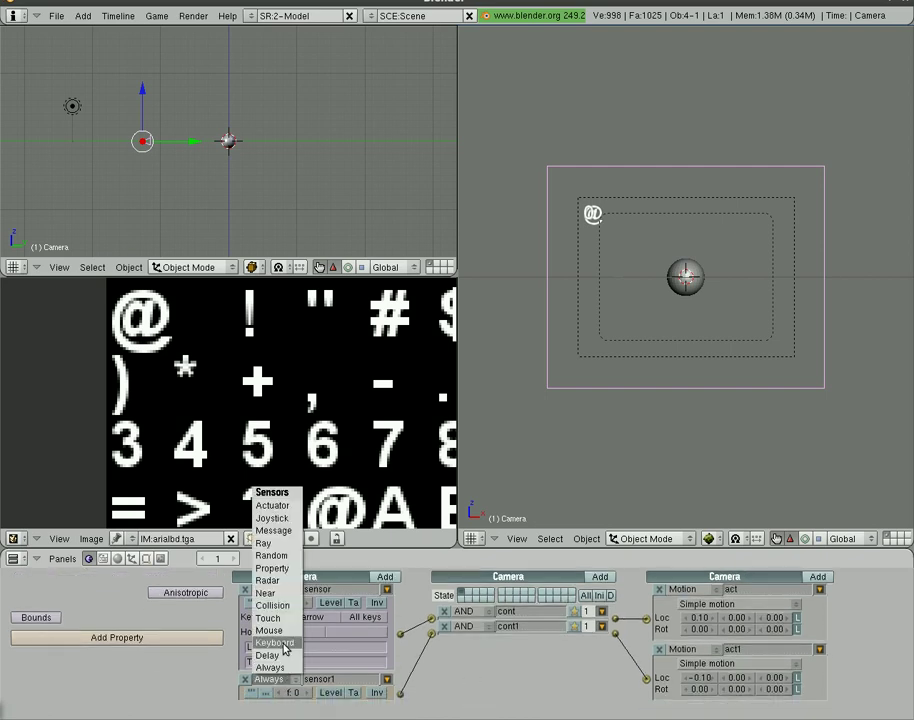
{"action": "left_click", "coordinate": [268, 643]}
{"action": "left_click", "coordinate": [297, 707]}
{"action": "key", "text": "Left"}
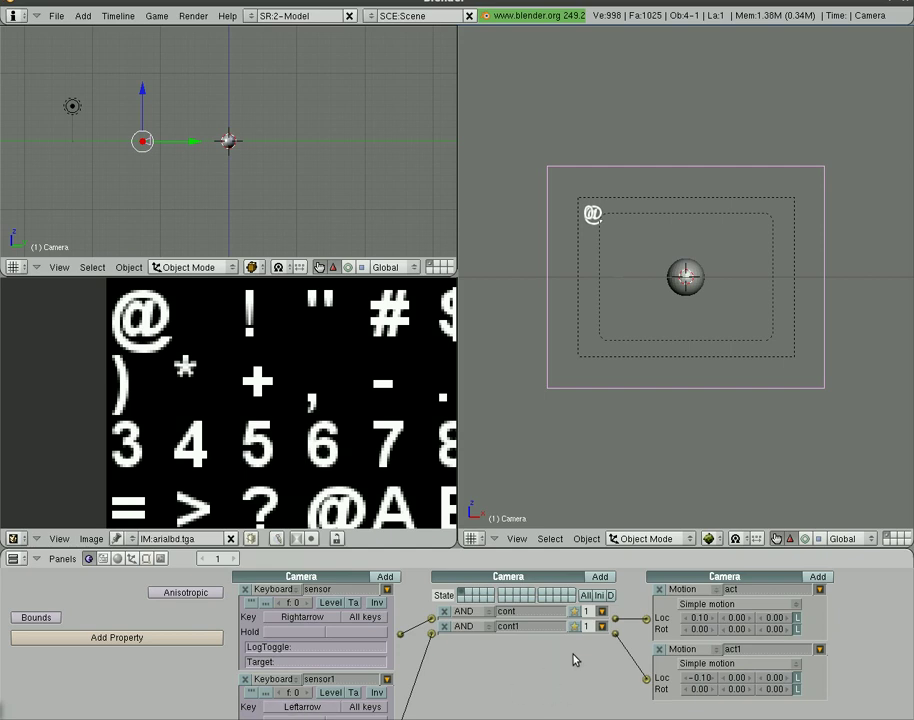
{"action": "key", "text": "p"}
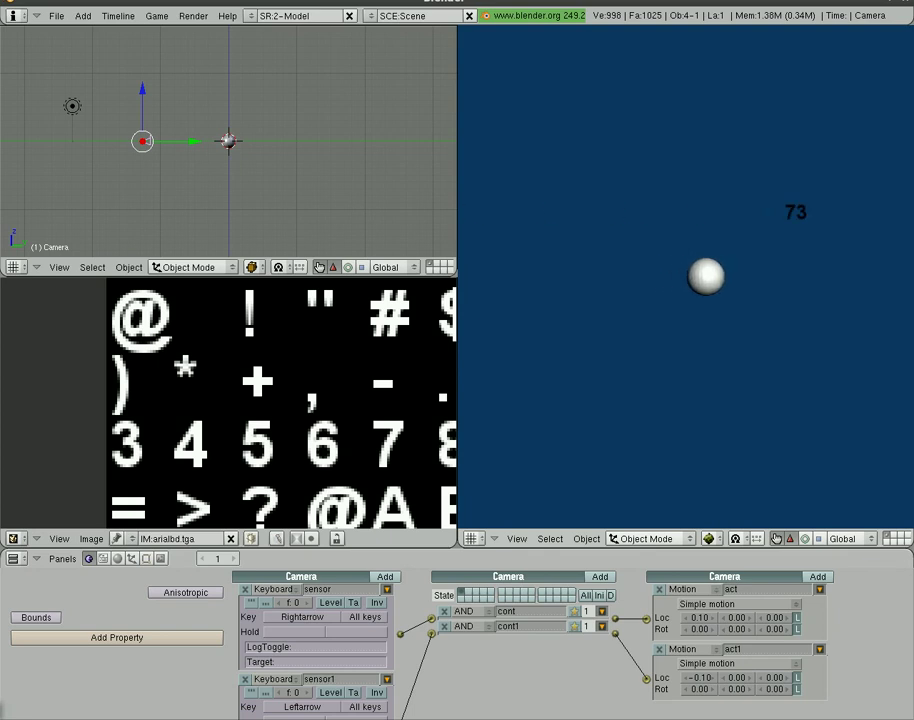
{"action": "key", "text": "Left"}
{"action": "key", "text": "Right"}
{"action": "key", "text": "Left"}
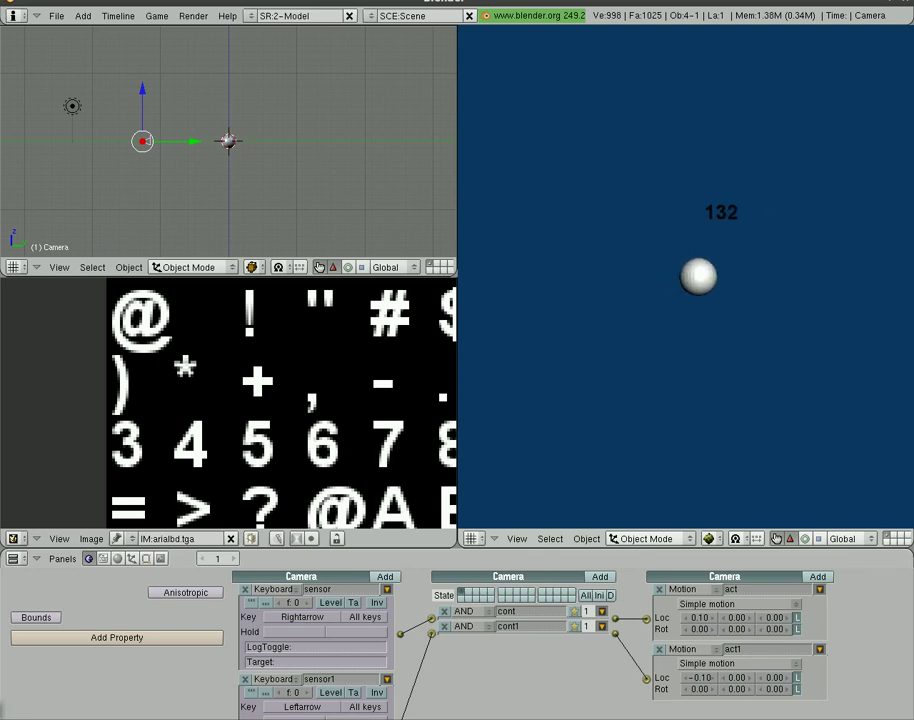
{"action": "key", "text": "Right"}
{"action": "key", "text": "Left"}
{"action": "key", "text": "Right"}
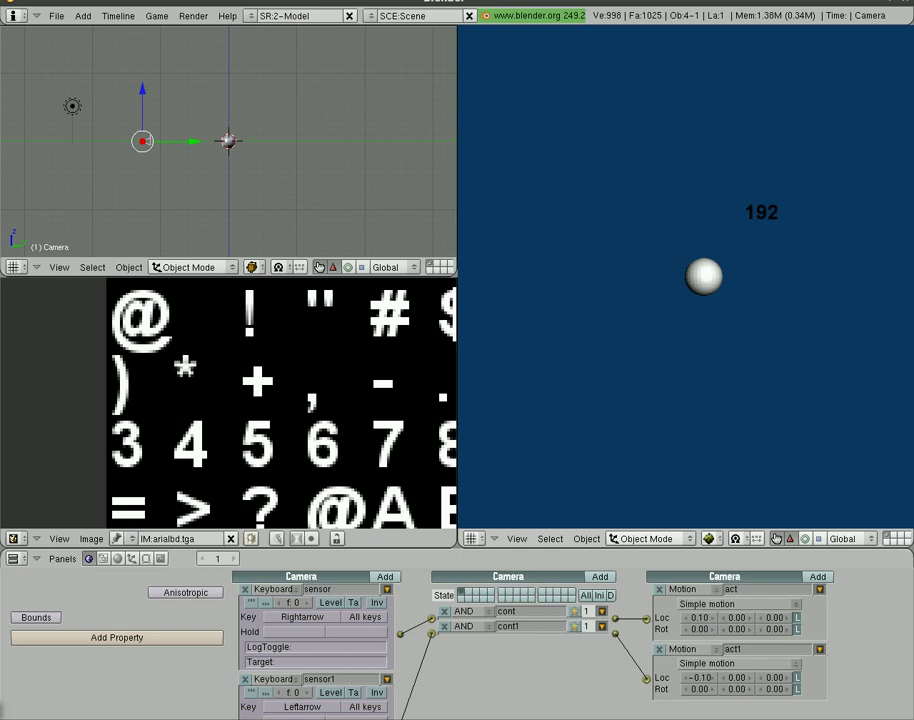
{"action": "key", "text": "Escape"}
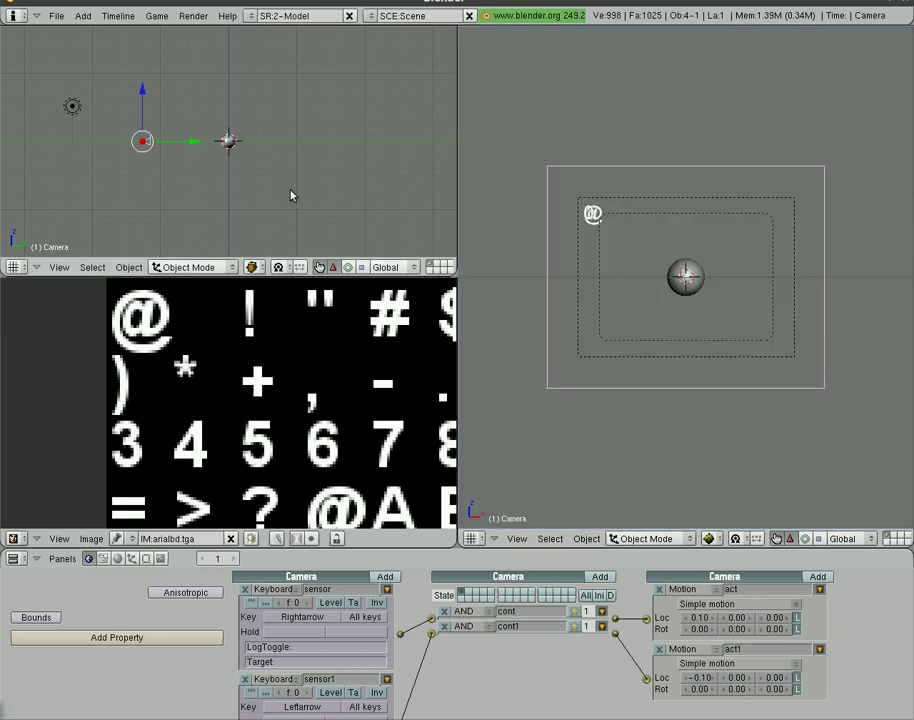
{"action": "key", "text": "KP_7"}
{"action": "left_click", "coordinate": [244, 231]}
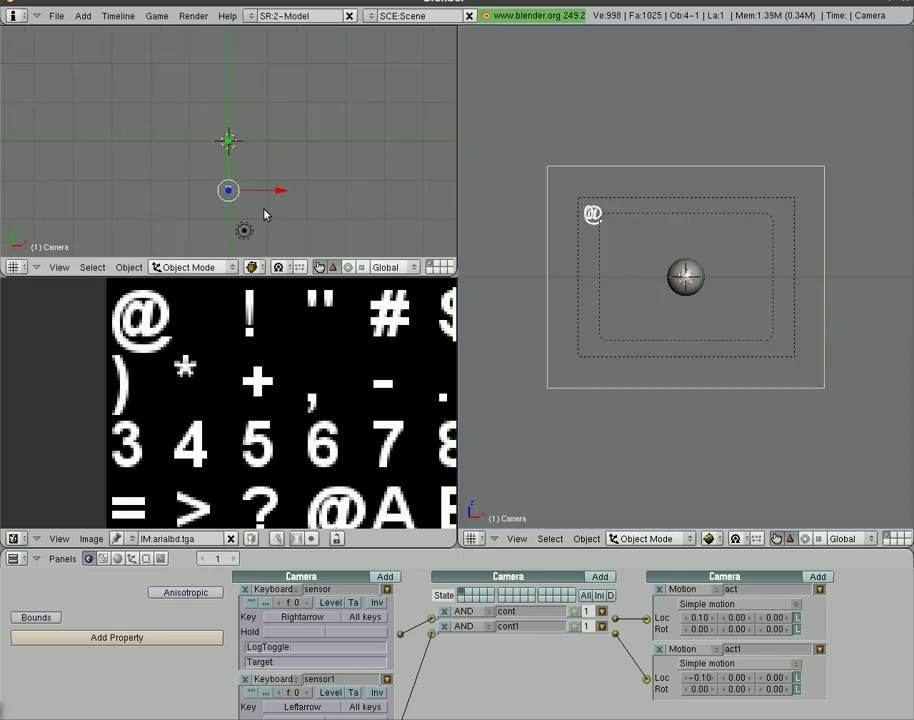
{"action": "right_click", "coordinate": [592, 218]}
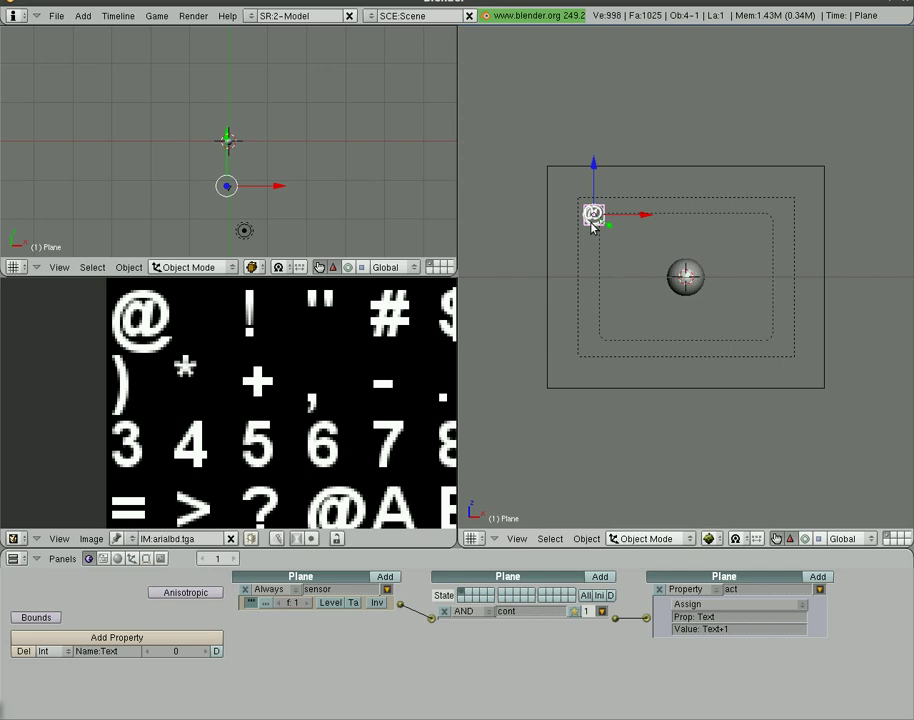
Step: Parent the counting text plane to the camera with Ctrl+P, Make parent
{"action": "right_click", "coordinate": [549, 306]}
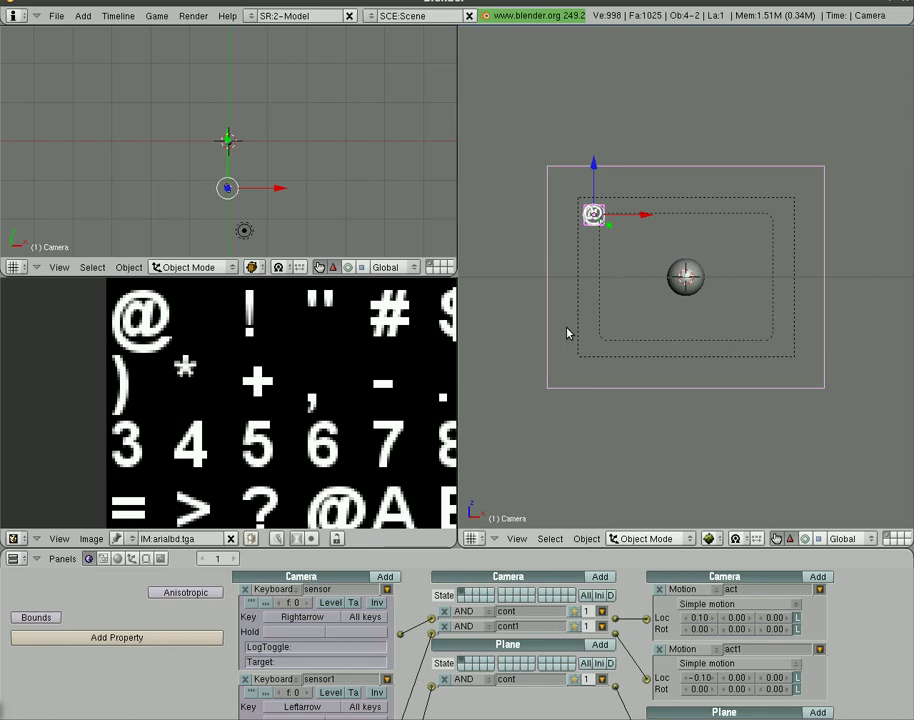
{"action": "key", "text": "ctrl+p"}
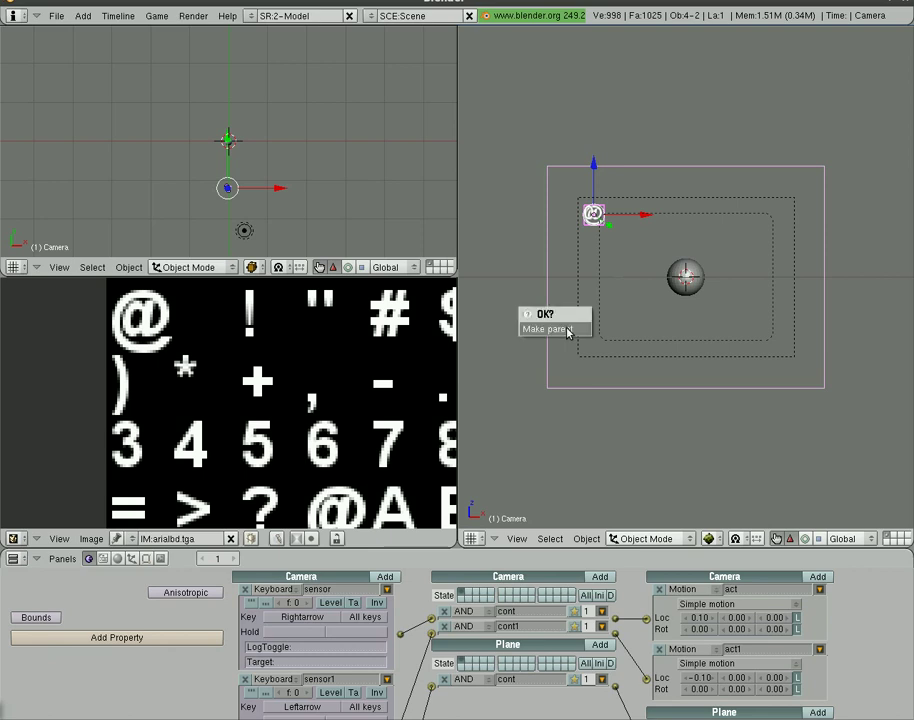
{"action": "left_click", "coordinate": [563, 329]}
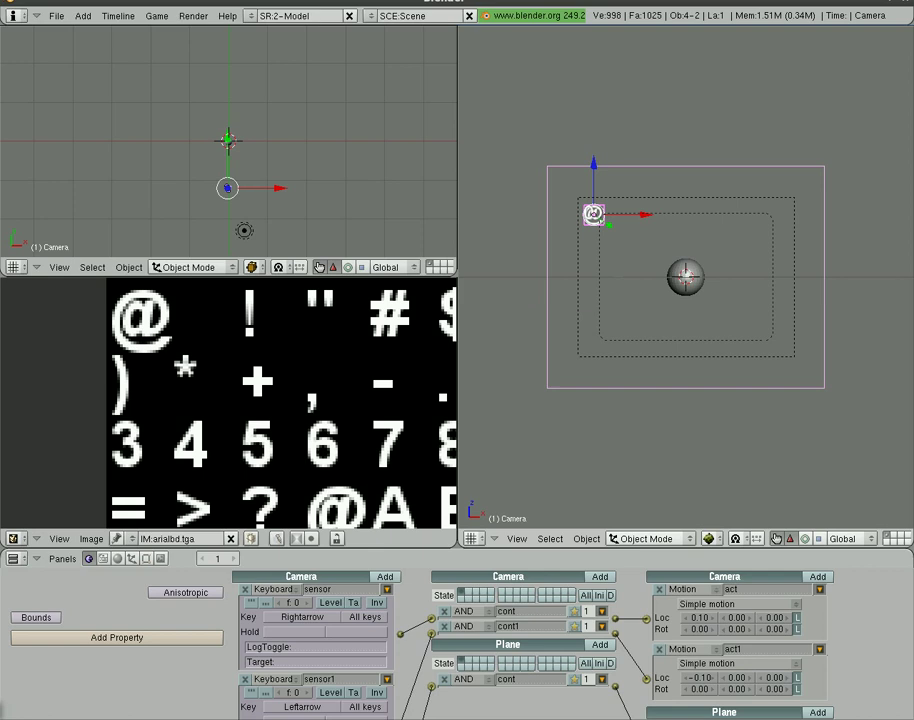
Step: Play the game, steer the camera with Right and Left arrows, and confirm the counter stays fixed
{"action": "key", "text": "p"}
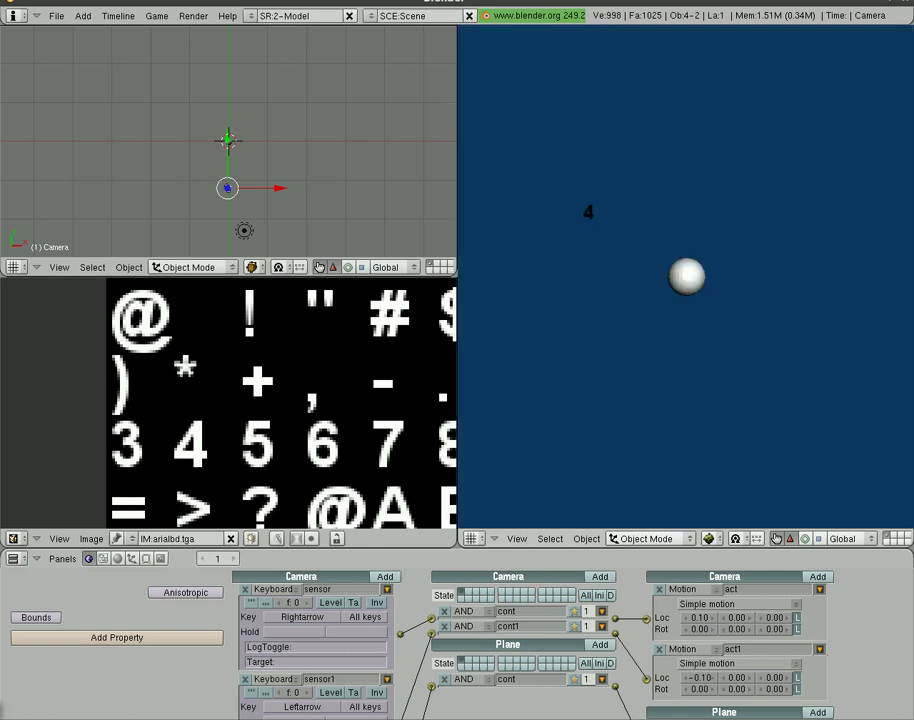
{"action": "key", "text": "Right"}
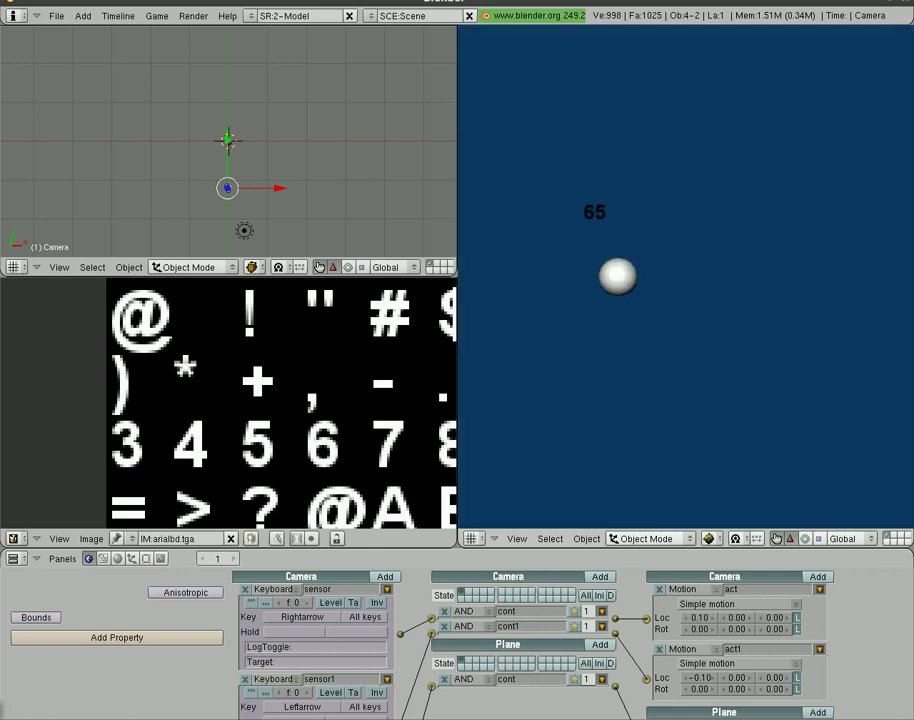
{"action": "key", "text": "Left"}
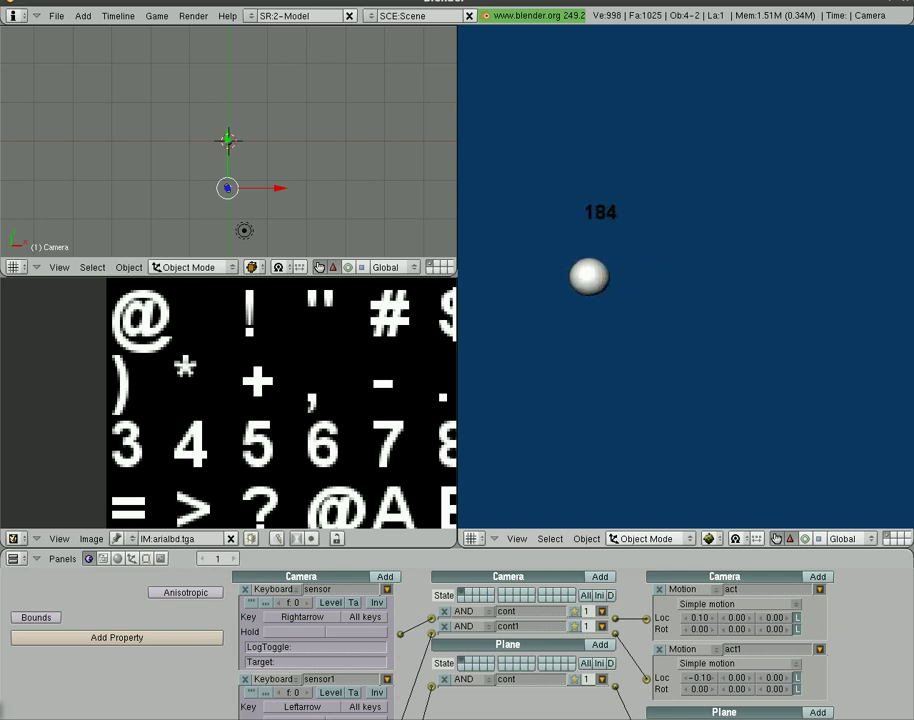
{"action": "key", "text": "Left"}
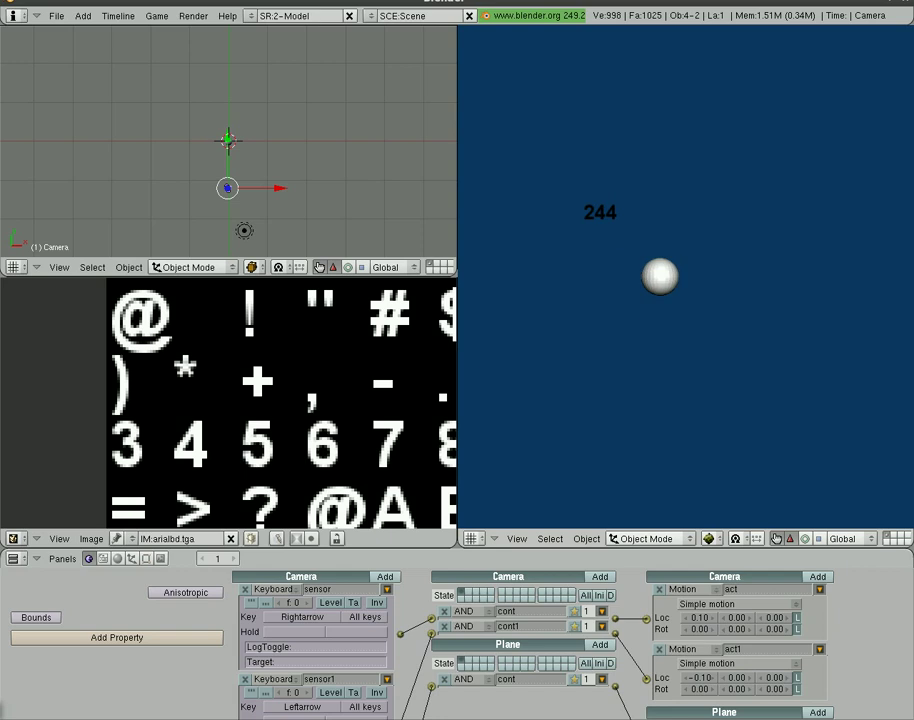
{"action": "key", "text": "Escape"}
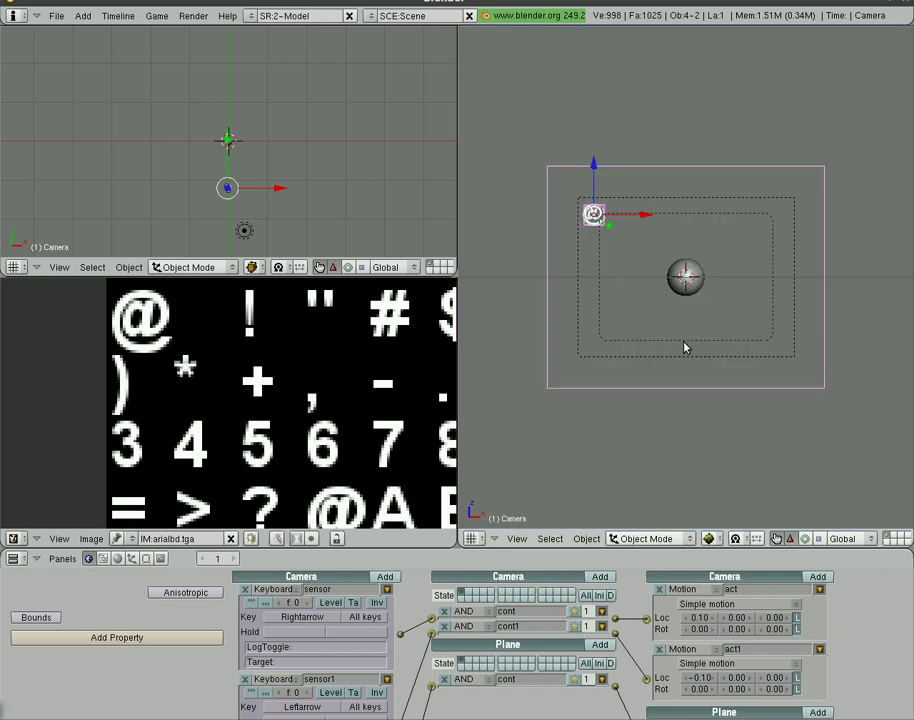